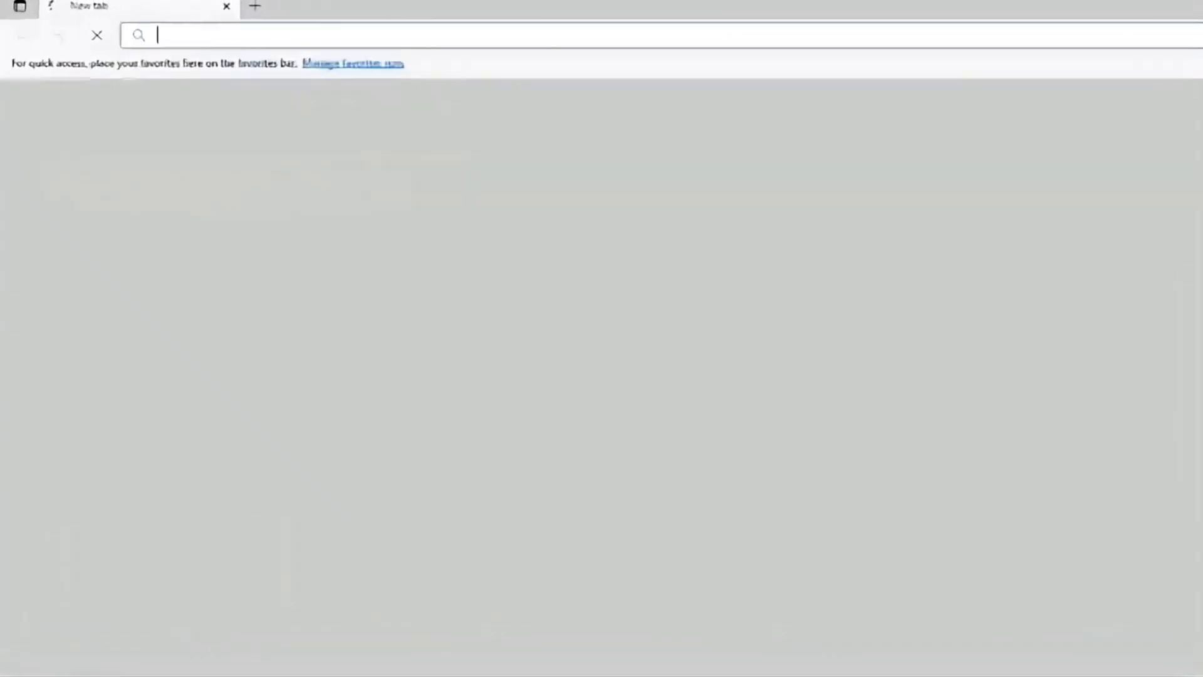
type("pc he")
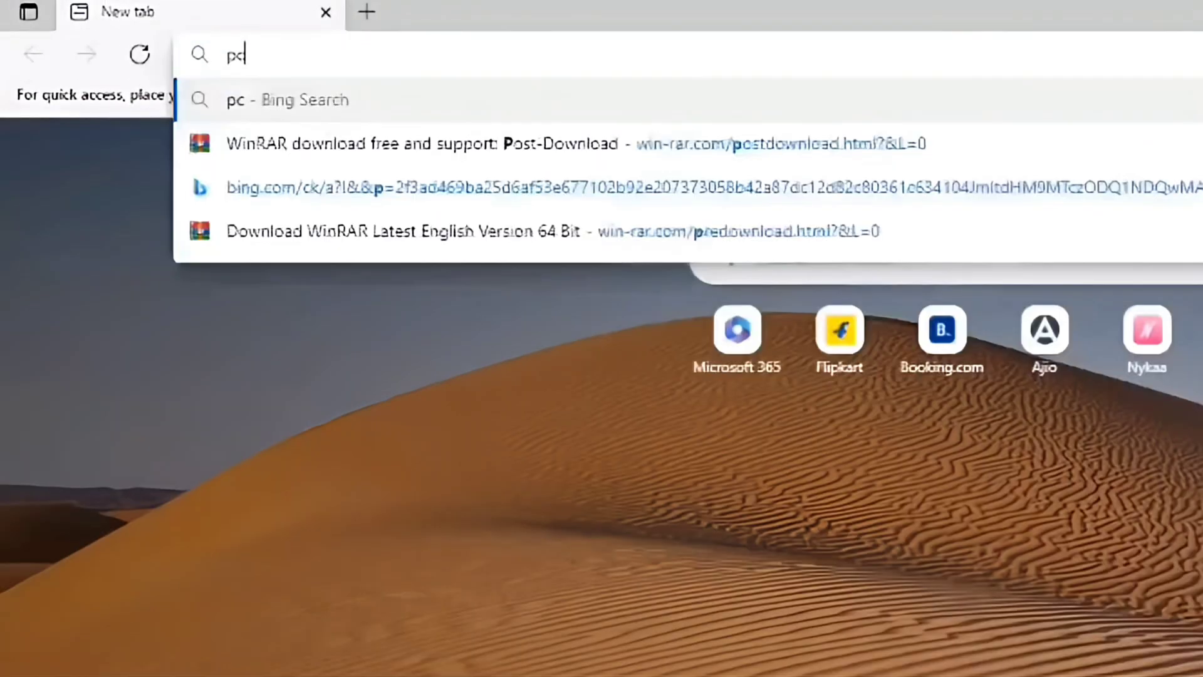
type("alth check")
key("Return")
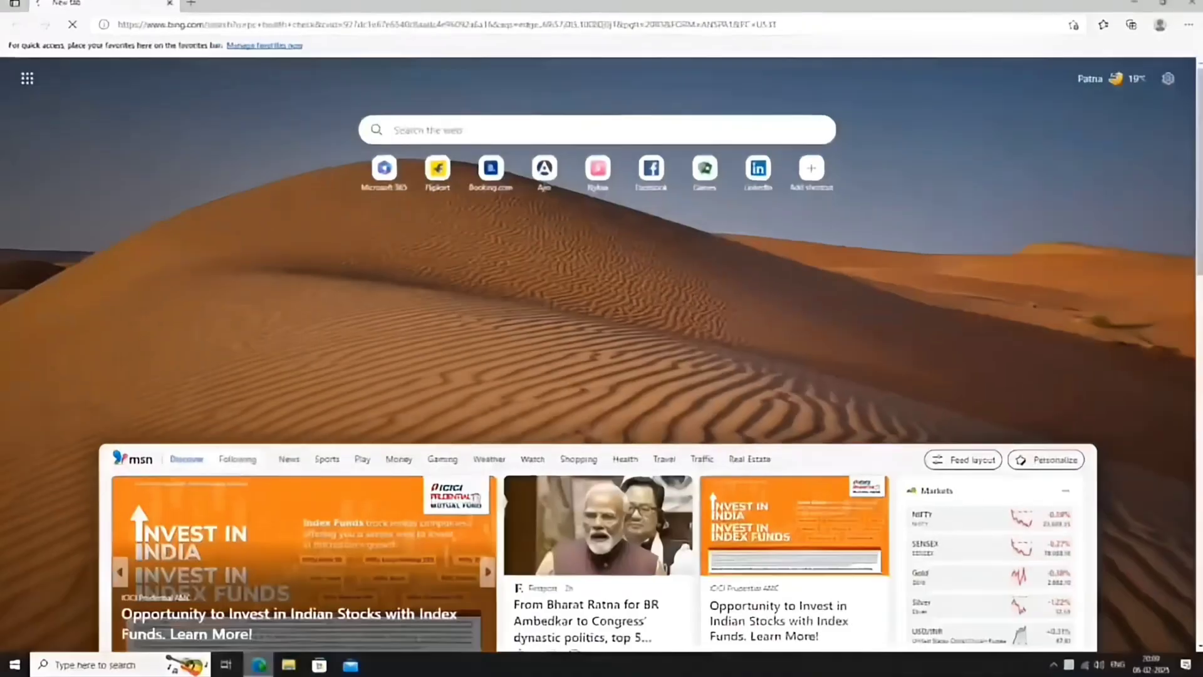
scroll(355, 384, "down", 5)
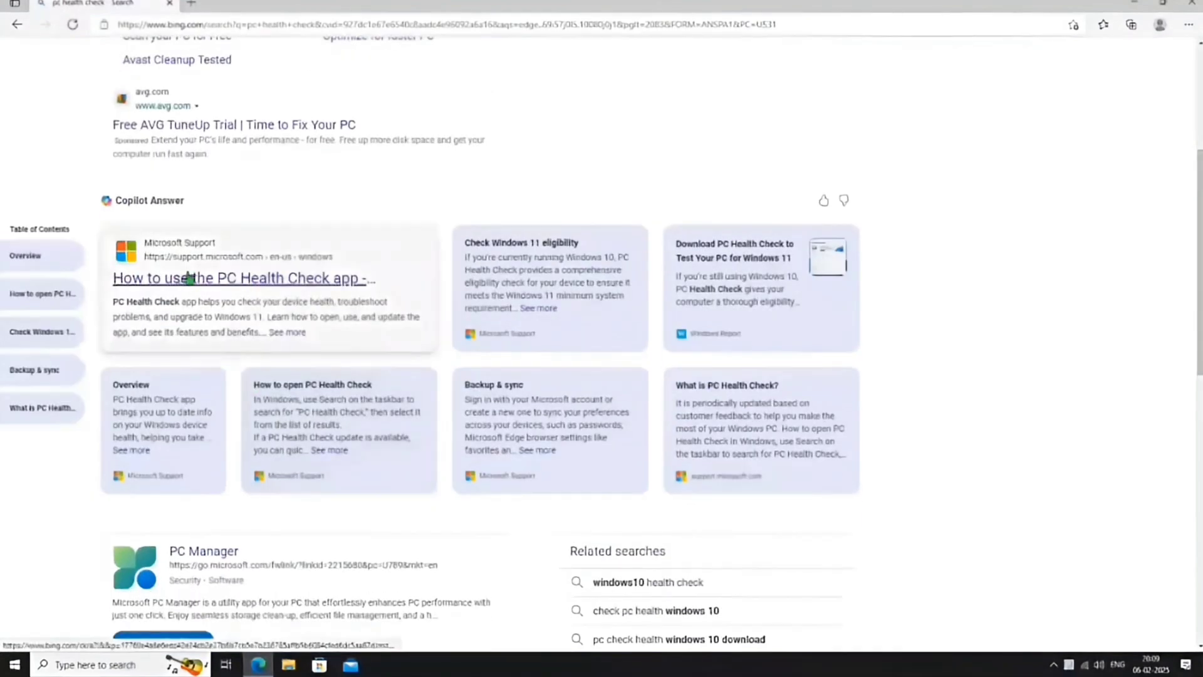
left_click(190, 278)
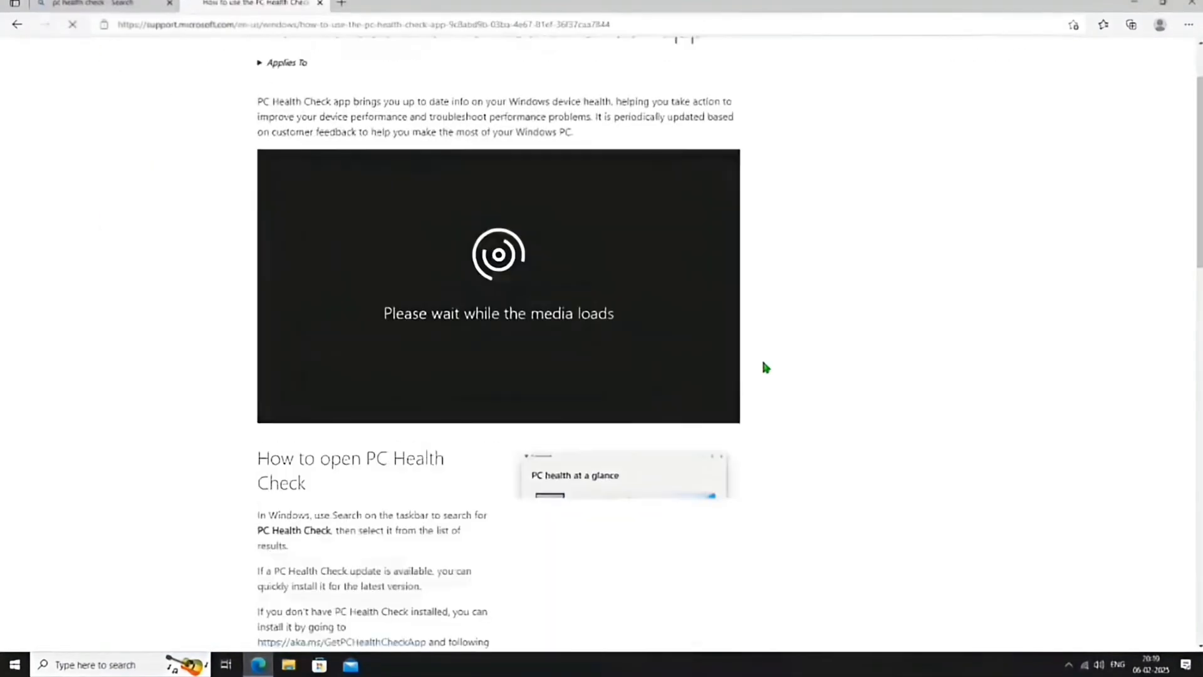
Download WindowsPCHealthCheckSetup.msi and install PC Health Check
left_click(346, 367)
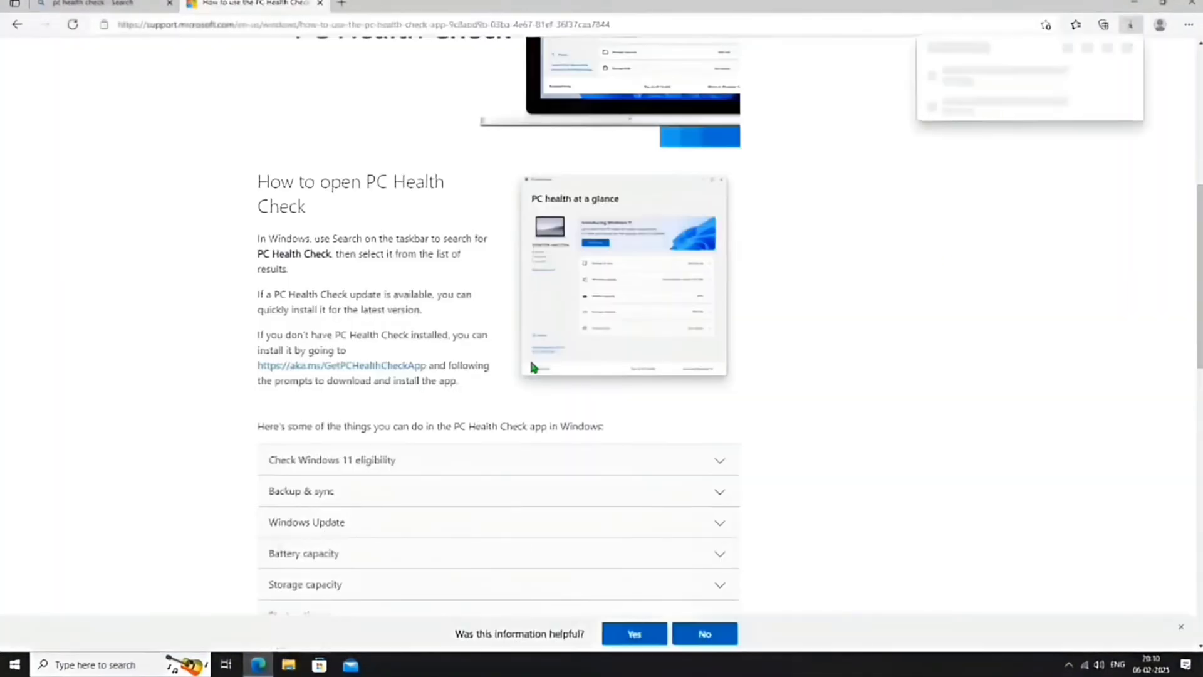
left_click(956, 84)
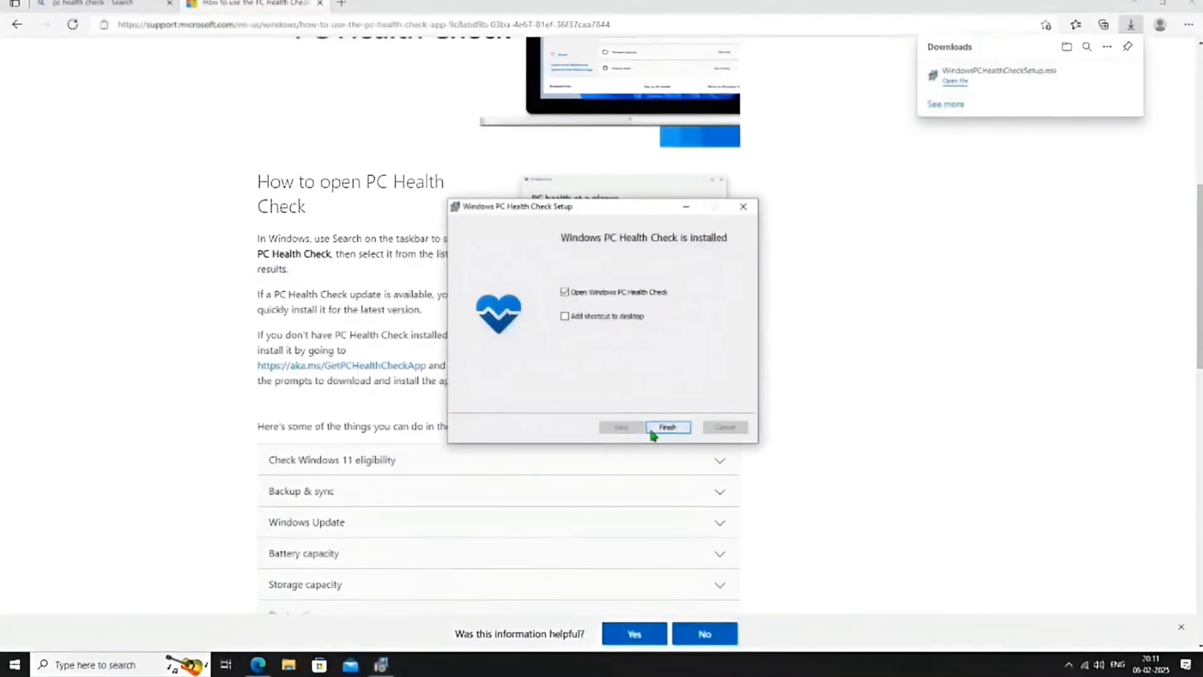
left_click(655, 428)
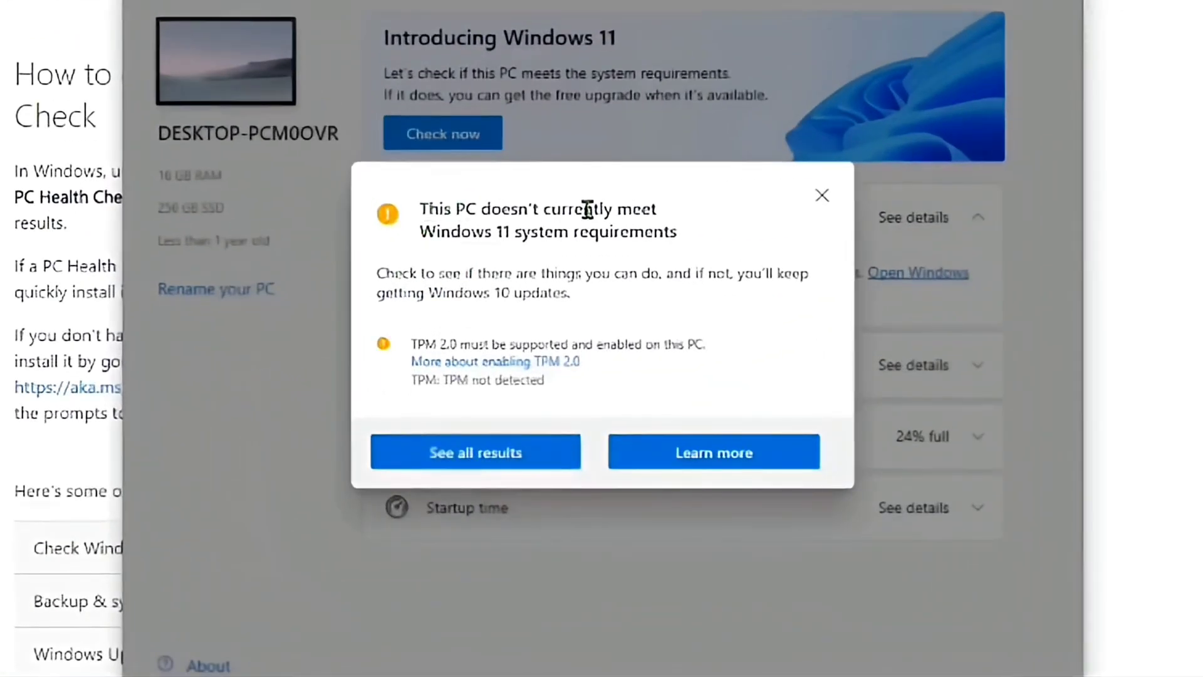
Expand all requirement results, showing TPM 2.0 not detected while Secure Boot, processor and memory pass
left_click_drag(420, 209, 682, 243)
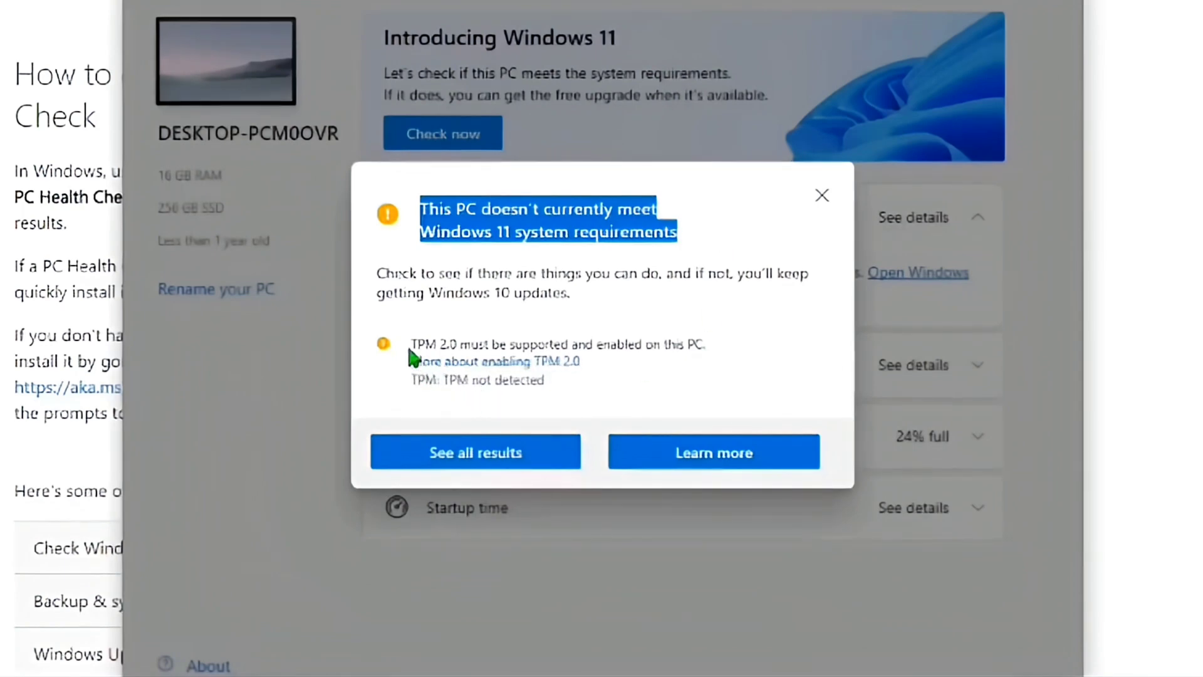
left_click(780, 386)
left_click(540, 461)
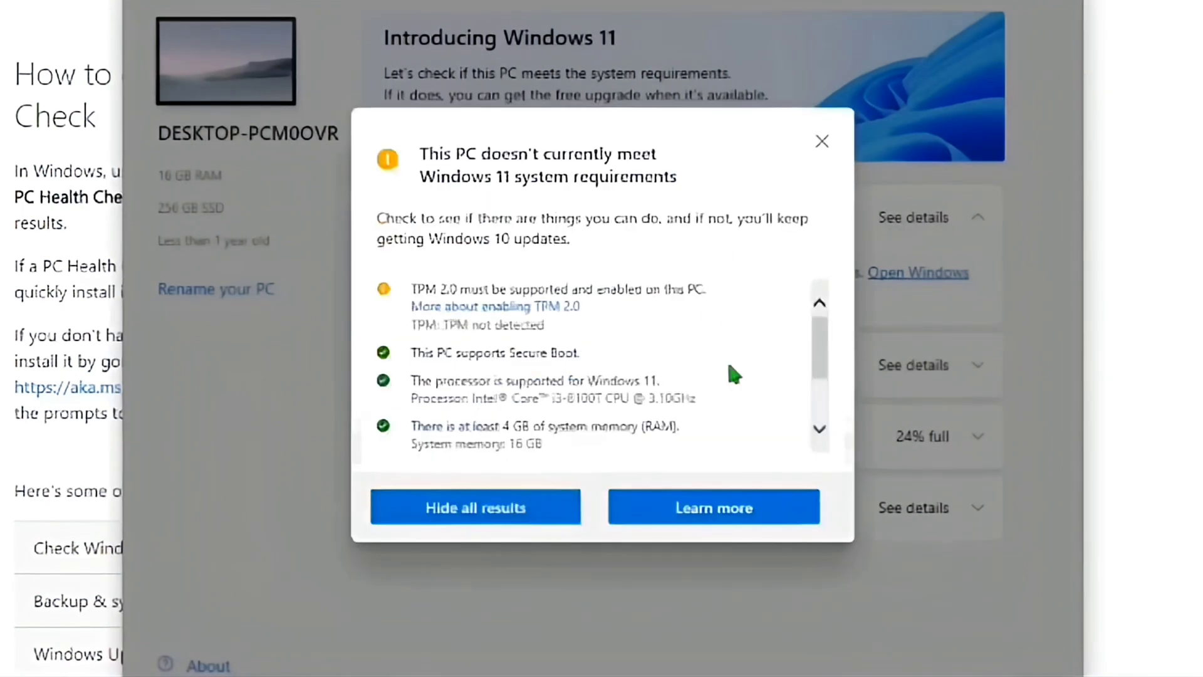
mouse_move(822, 340)
left_mouse_down()
mouse_move(824, 428)
mouse_move(817, 341)
left_mouse_up()
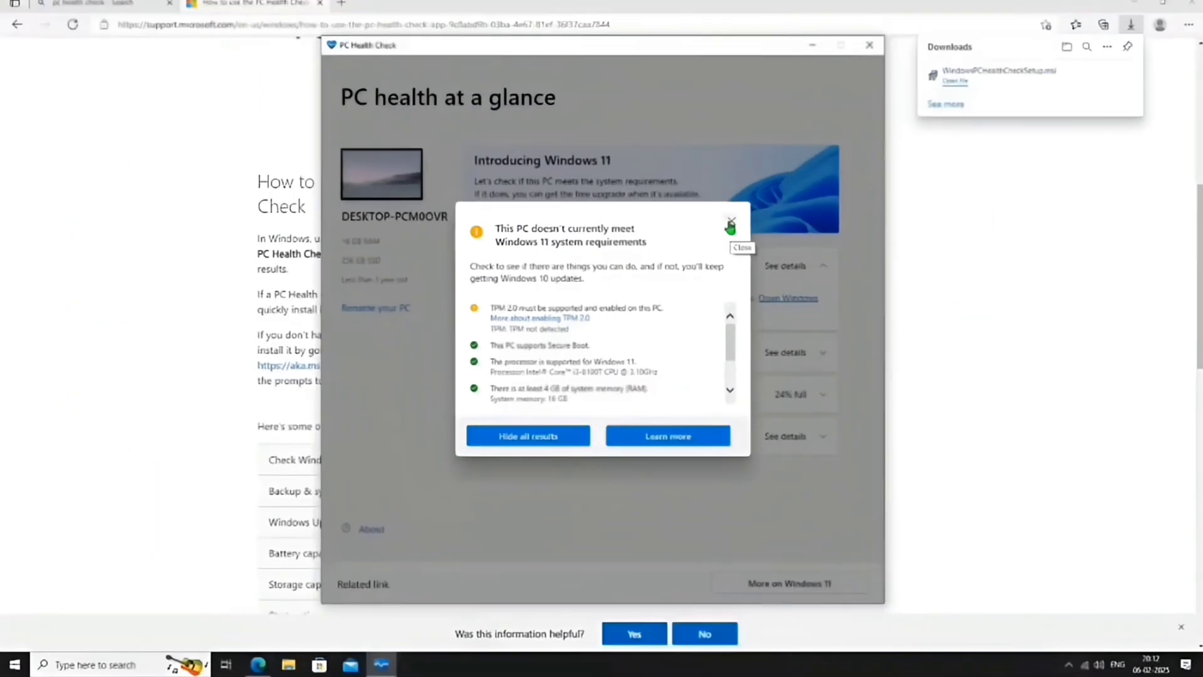
Close PC Health Check and search 'microsoft software' to open Microsoft's Software Download page
left_click(874, 43)
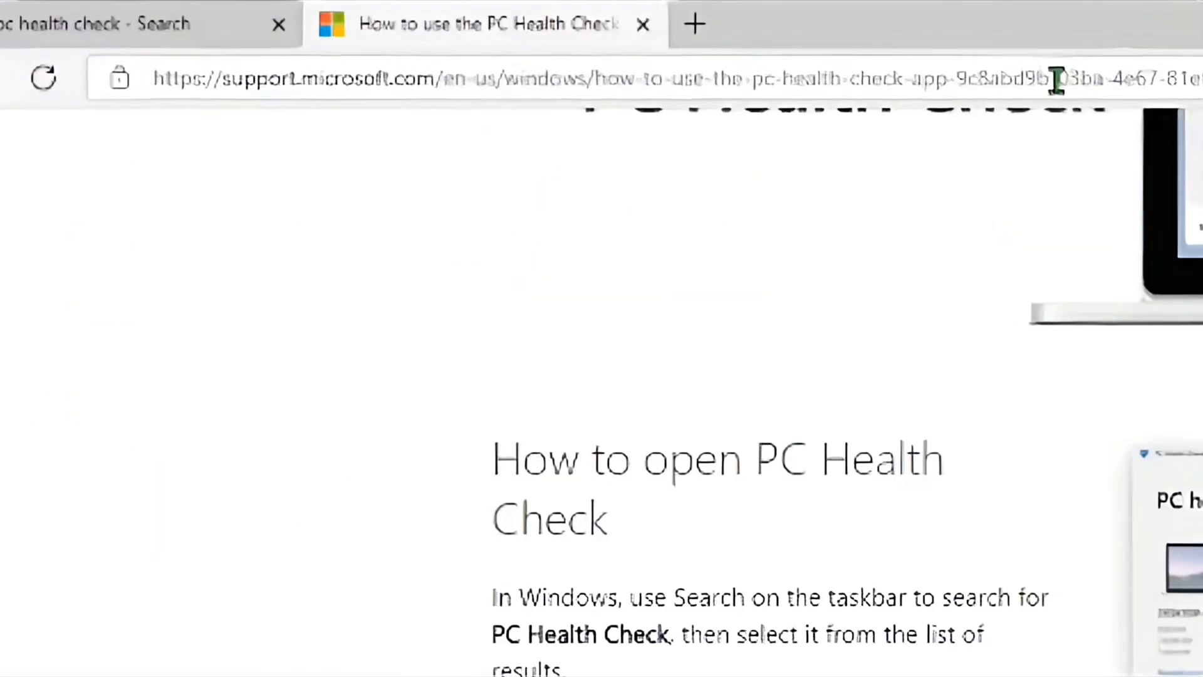
left_click(491, 24)
type("microso")
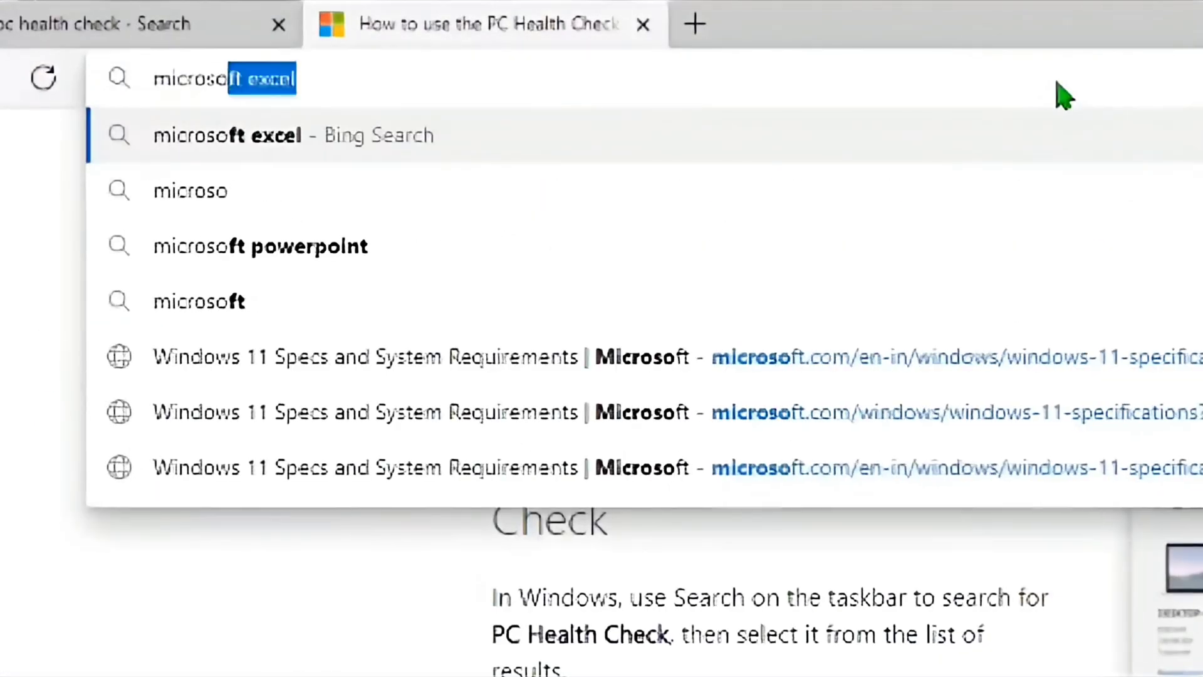
type("ft software")
key("Return")
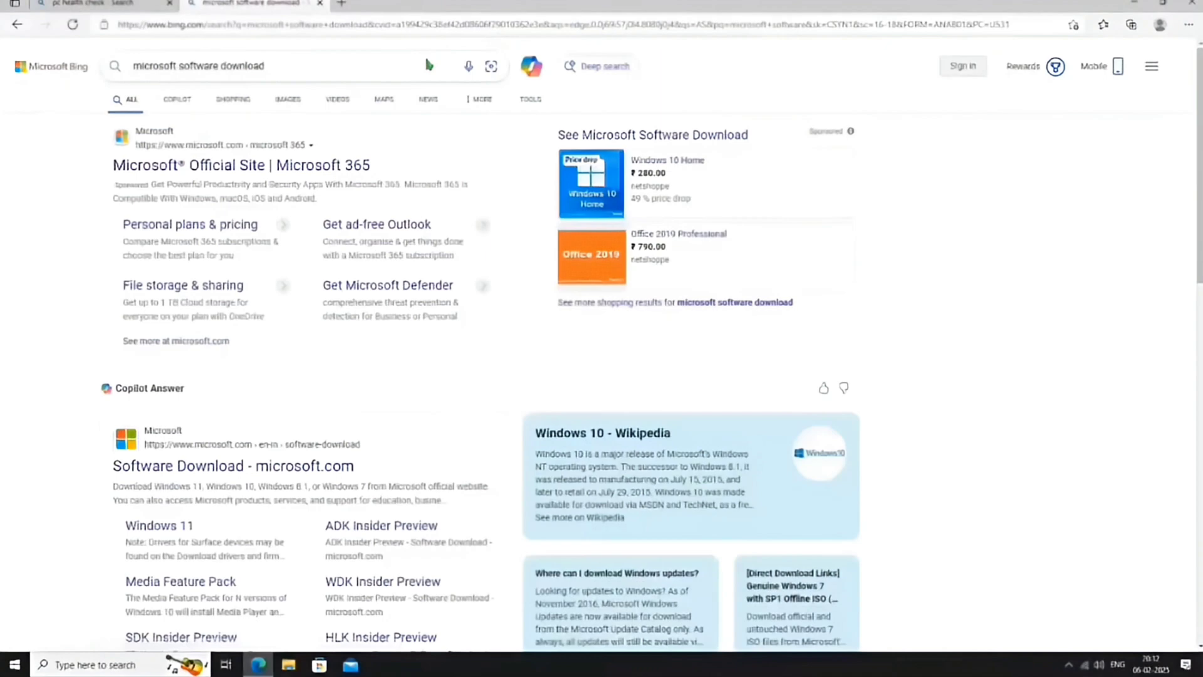
left_click(213, 467)
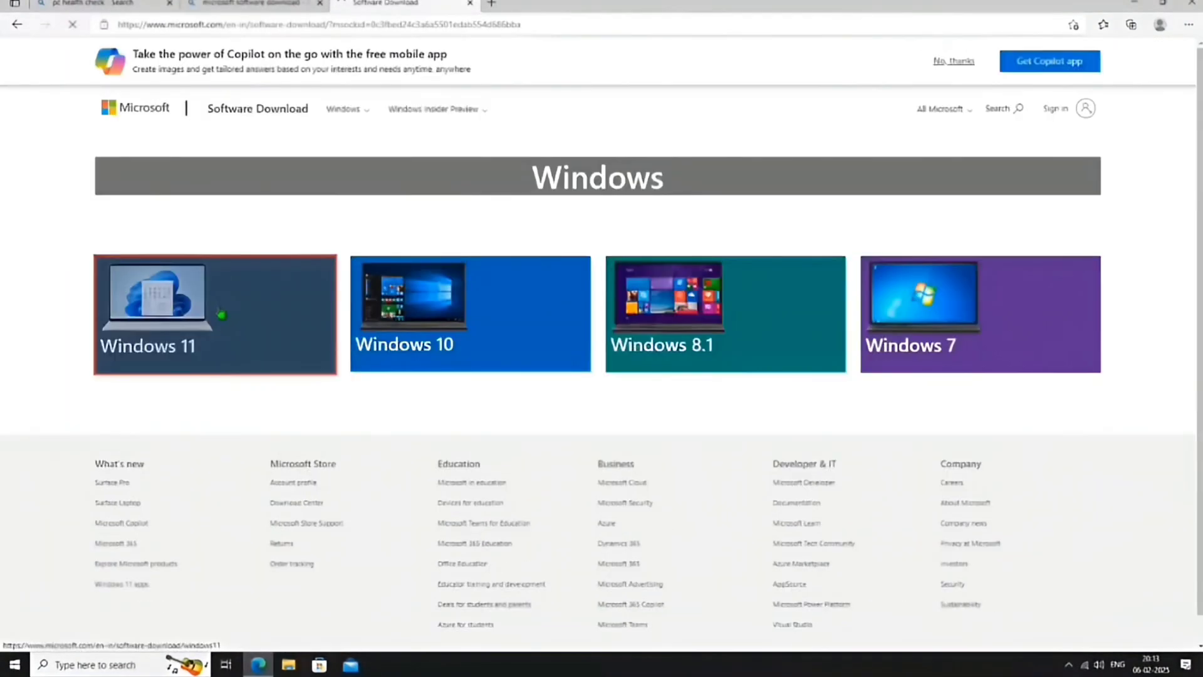
On the Windows 11 download page, choose the multi-edition ISO and confirm it
left_click(221, 314)
scroll(263, 426, "down", 3)
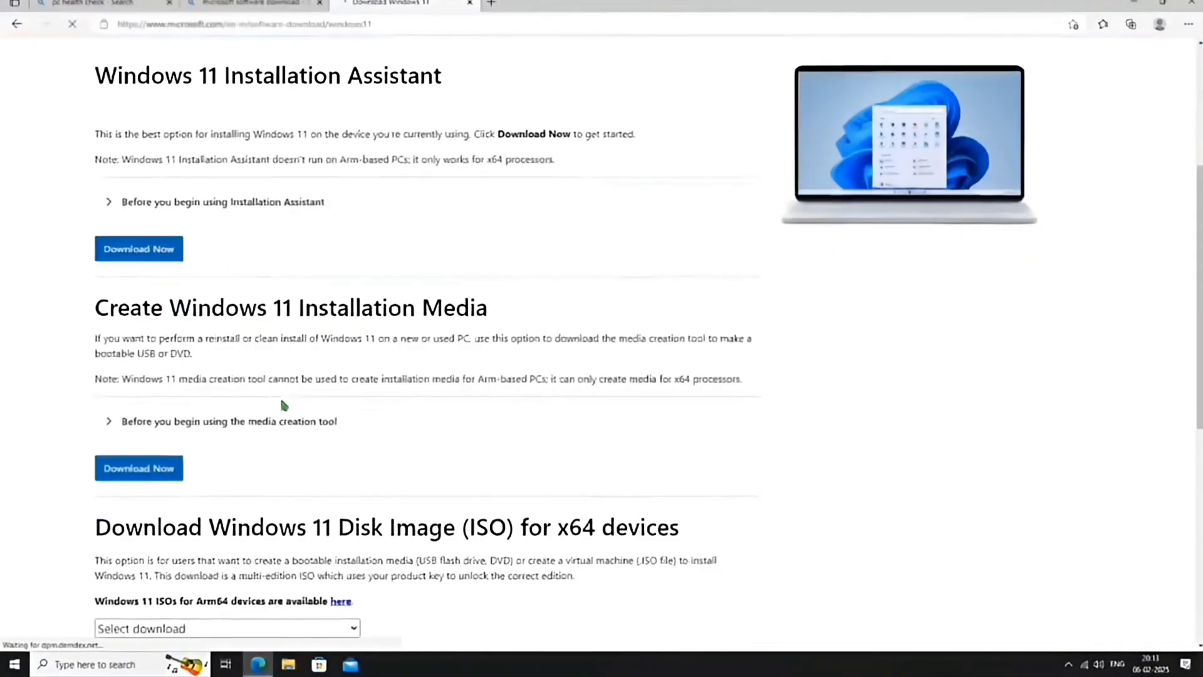
scroll(284, 405, "down", 4)
left_click(308, 352)
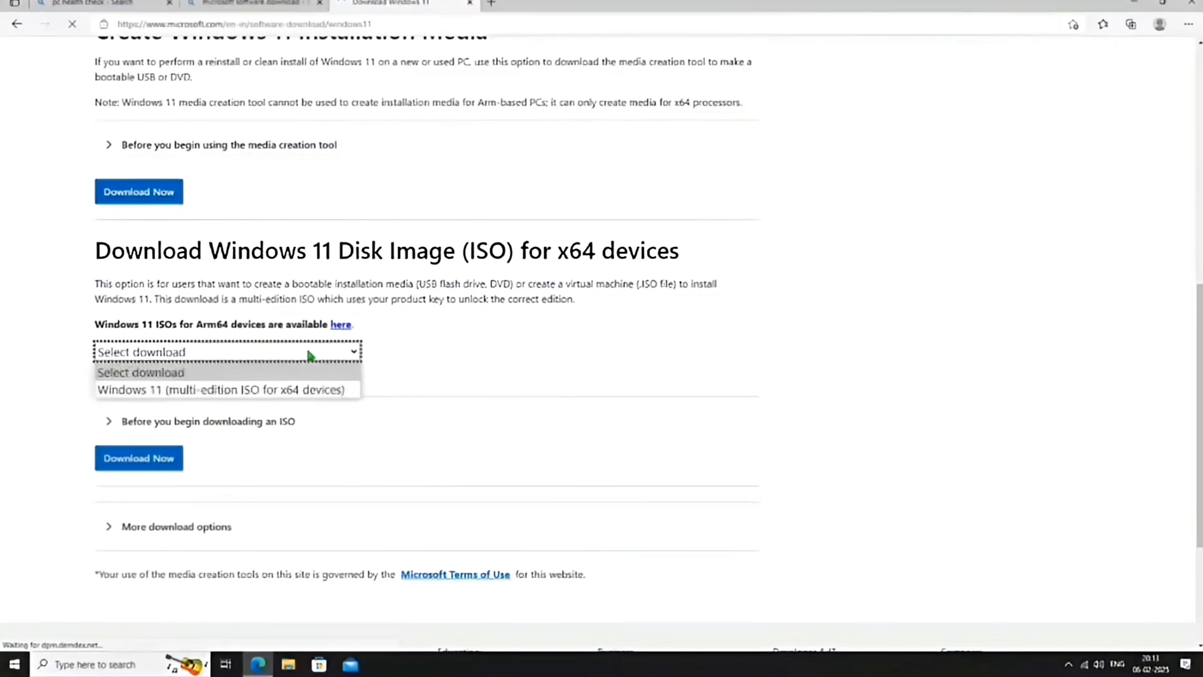
left_click(221, 389)
scroll(295, 339, "down", 1)
left_click(166, 415)
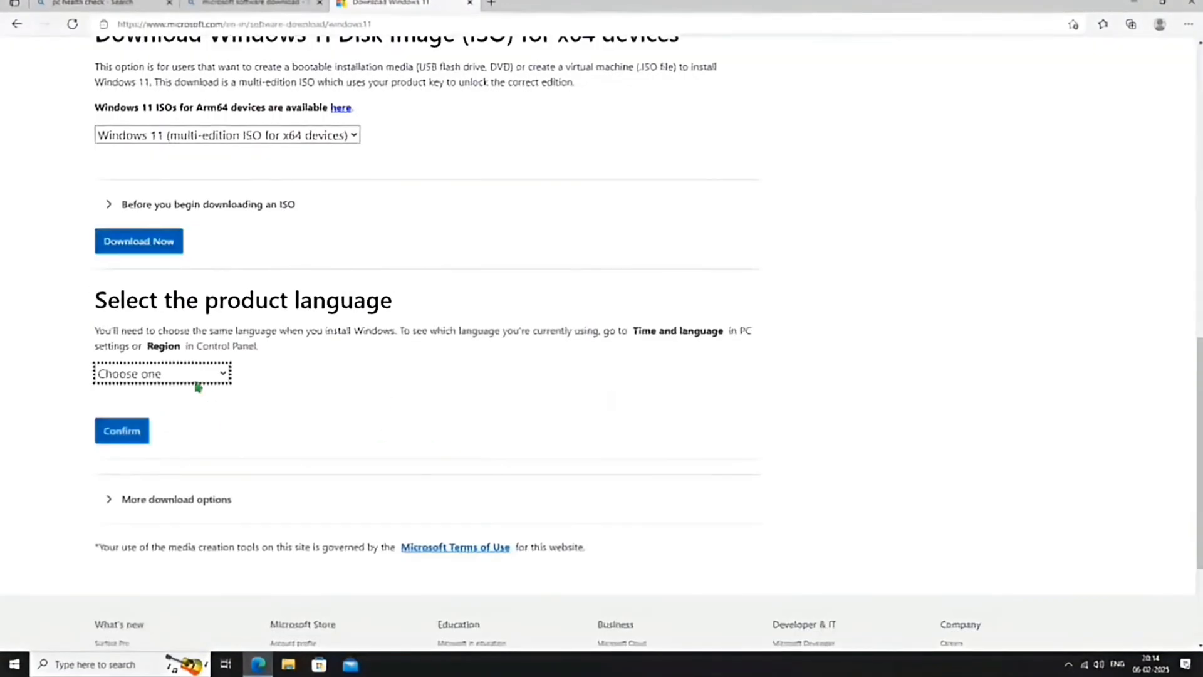
Highlight the Region wording and the product language section on the download page
left_click_drag(148, 348, 178, 350)
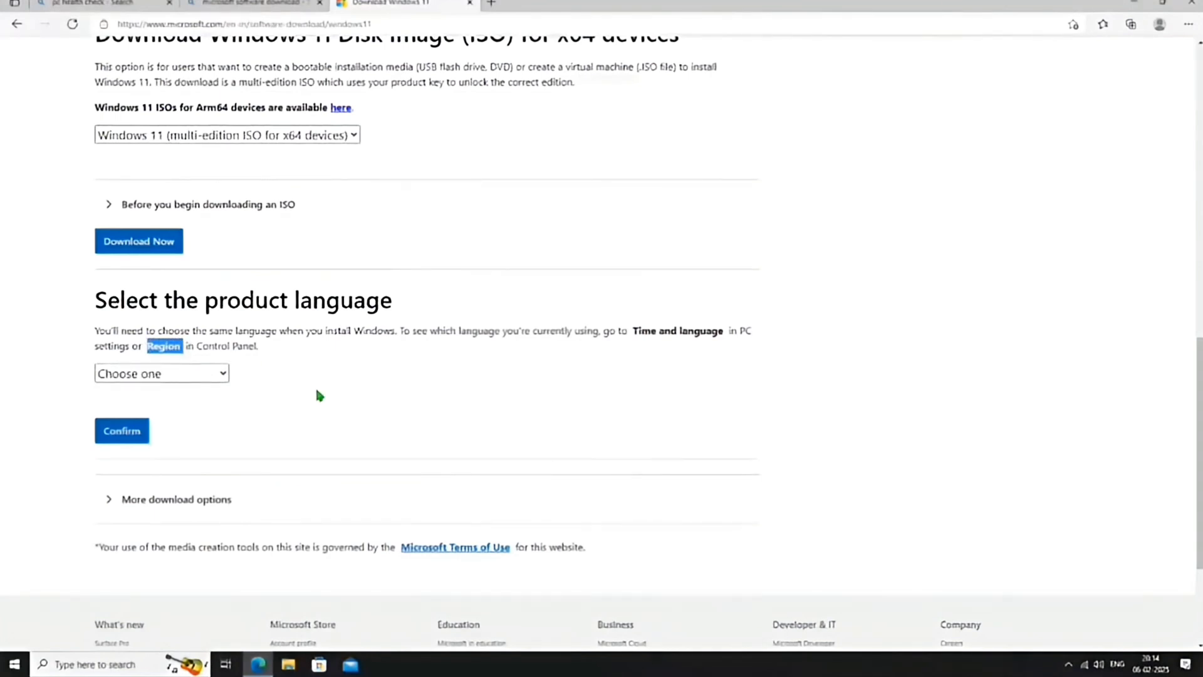
left_click(236, 352)
left_click_drag(120, 302, 653, 374)
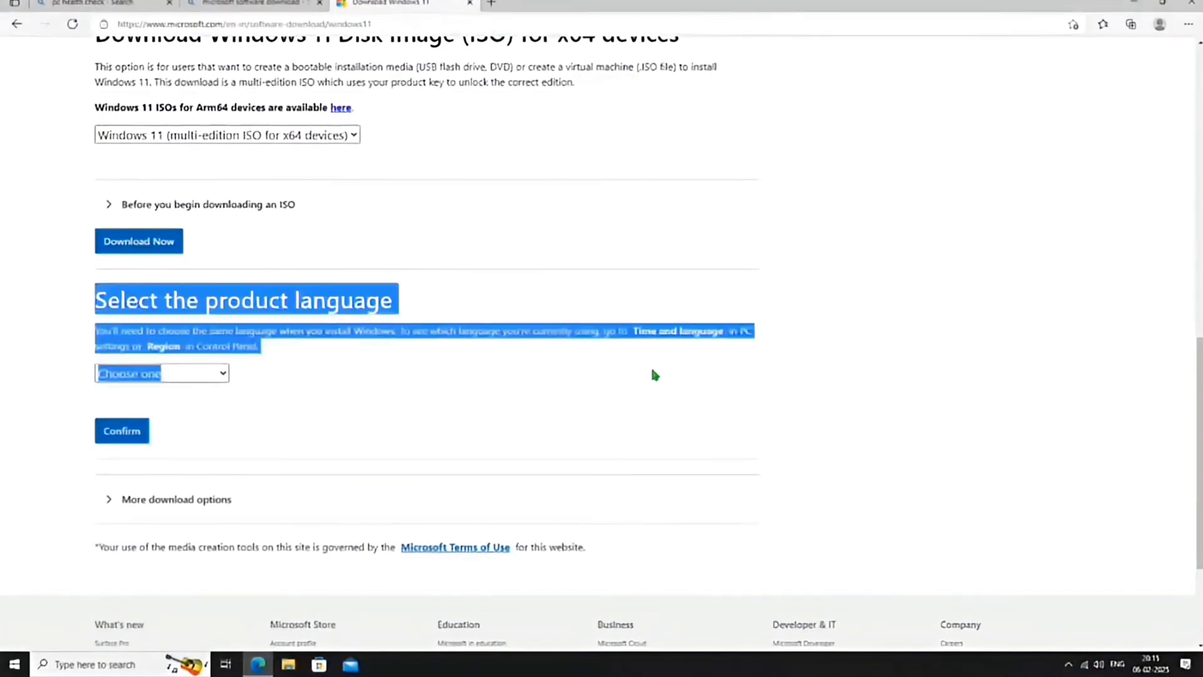
left_click(94, 305)
Run dism /online /get-intl in an administrator Command Prompt and confirm en-US is installed
left_click_drag(100, 301, 314, 304)
key("super")
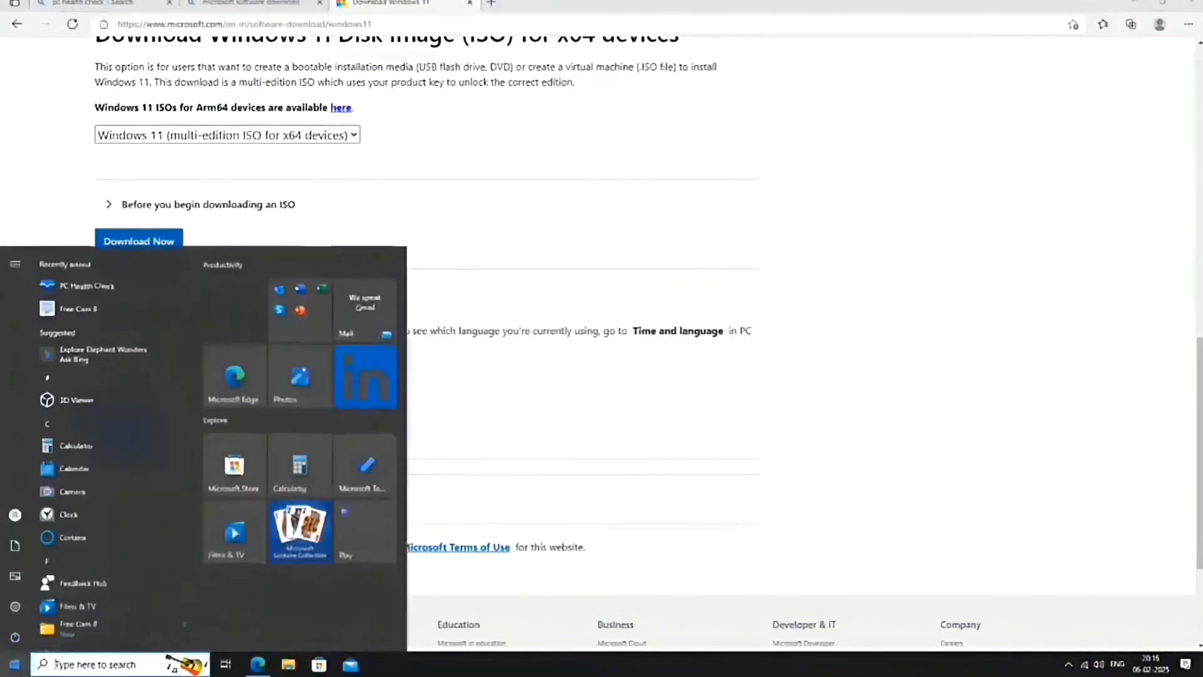
type("cmd")
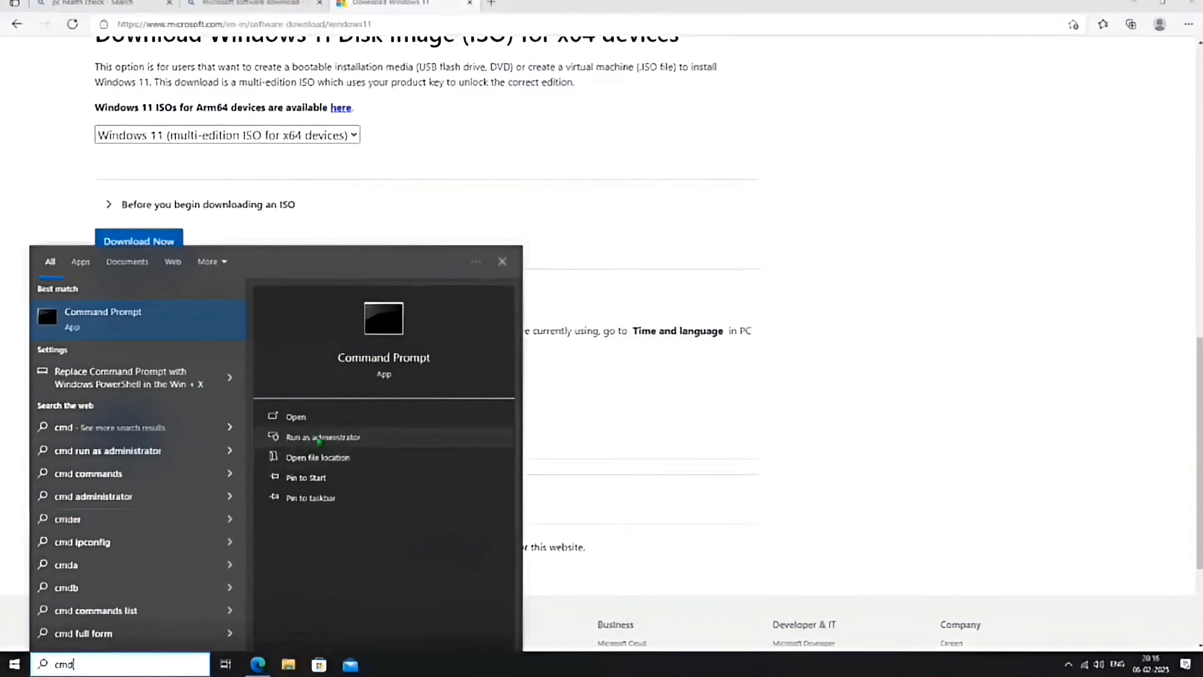
left_click(314, 437)
type("dis")
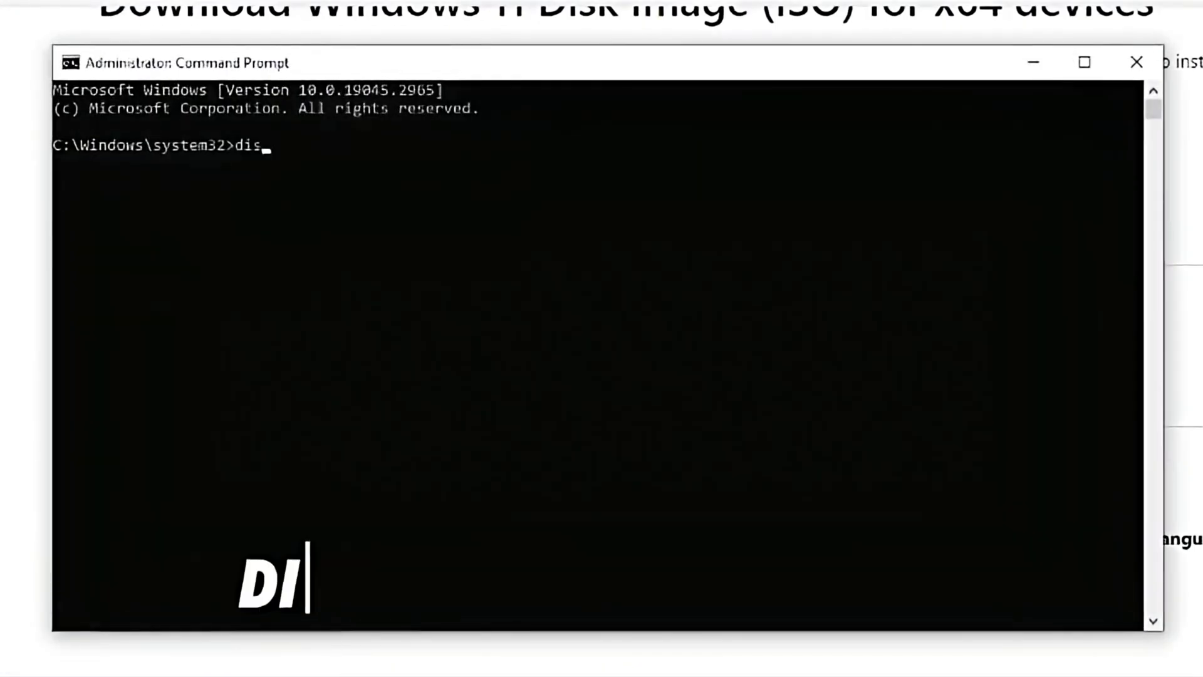
type("m /online /get-intl")
key("Return")
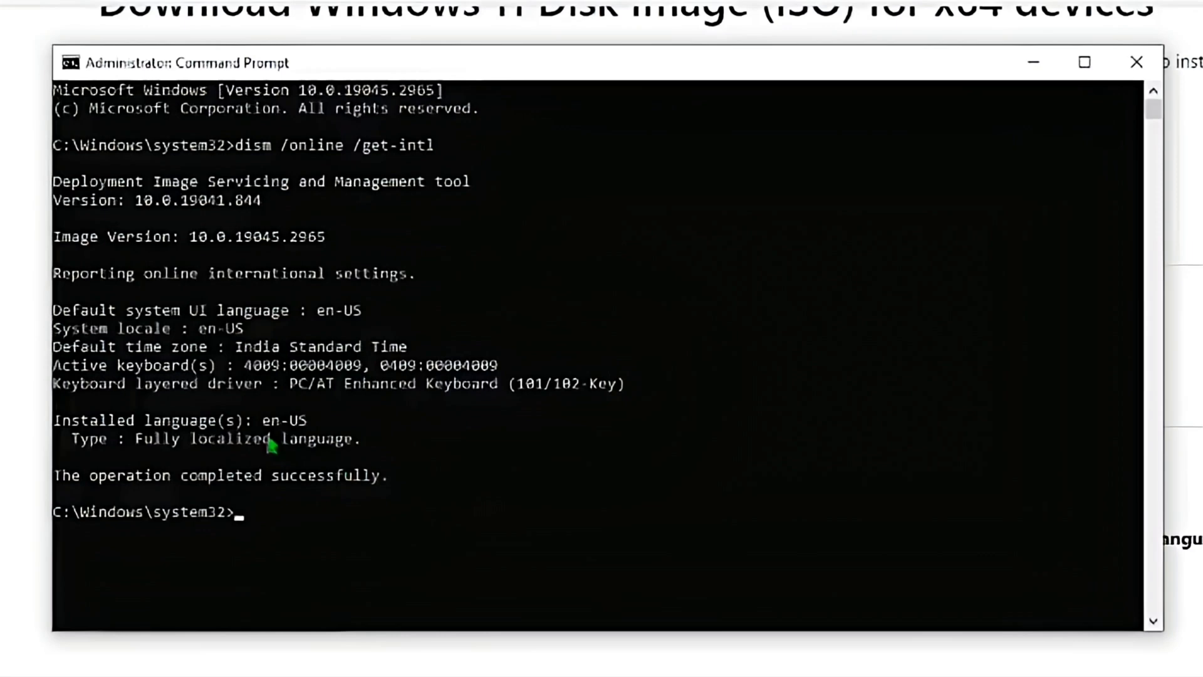
left_click_drag(258, 422, 307, 424)
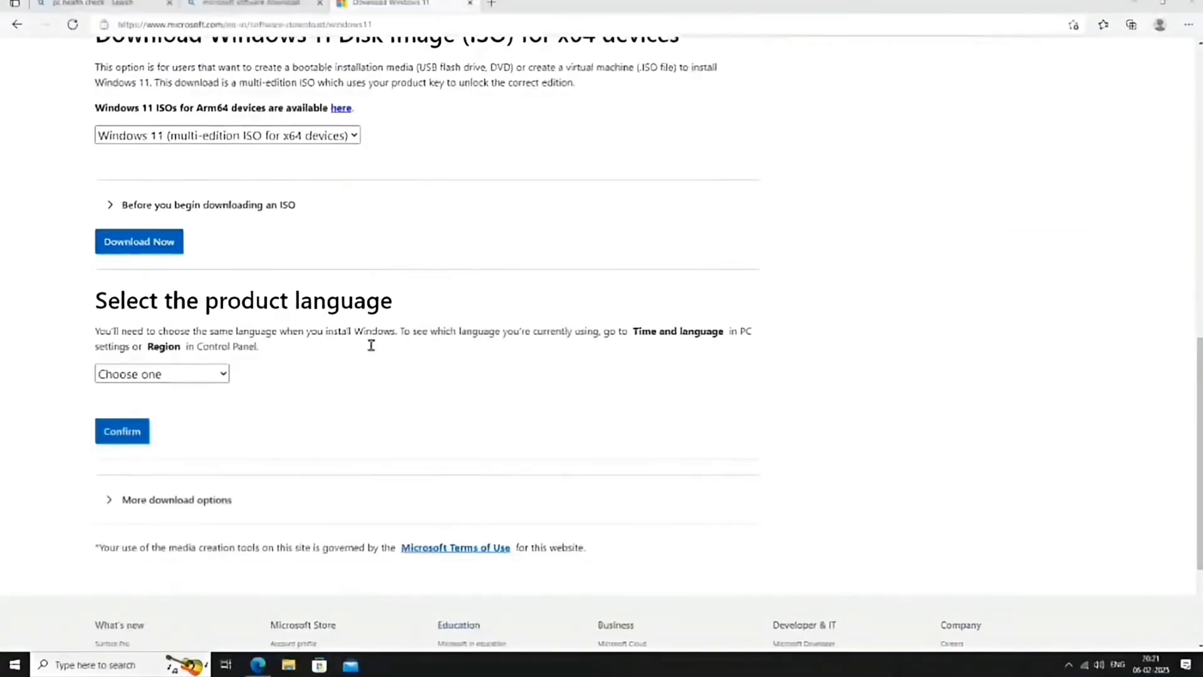
Confirm English (United States), start the 64-bit ISO download, then cancel it
left_click(185, 376)
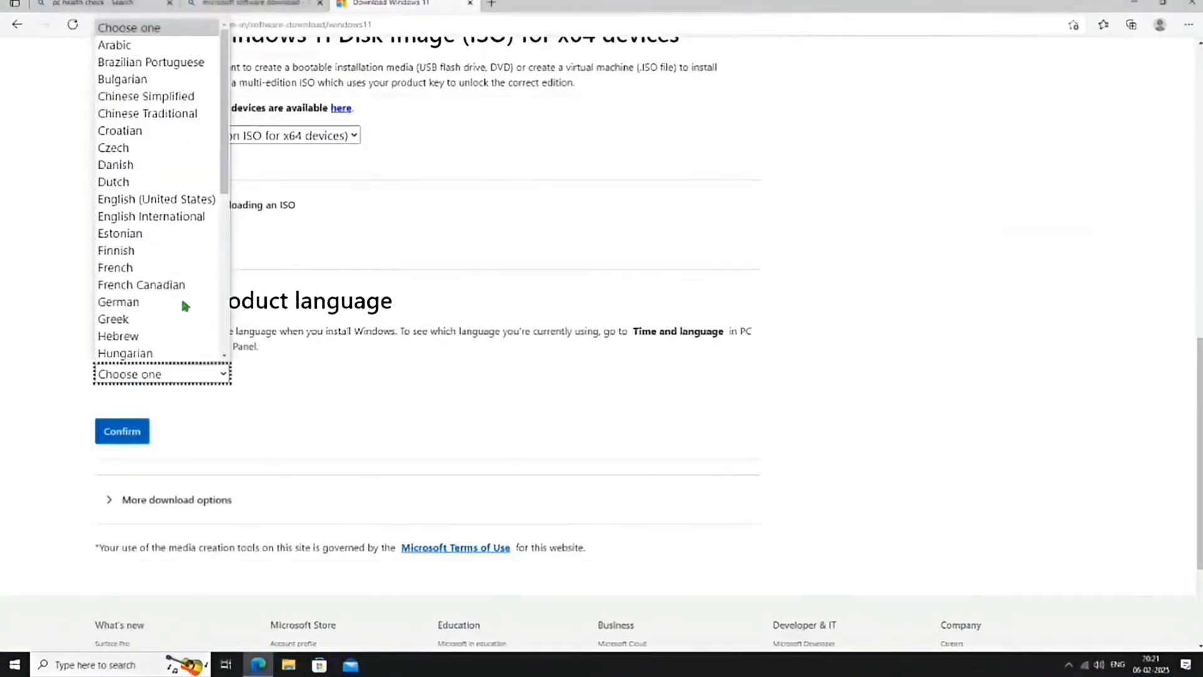
left_click(175, 197)
left_click(122, 432)
scroll(122, 433, "down", 3)
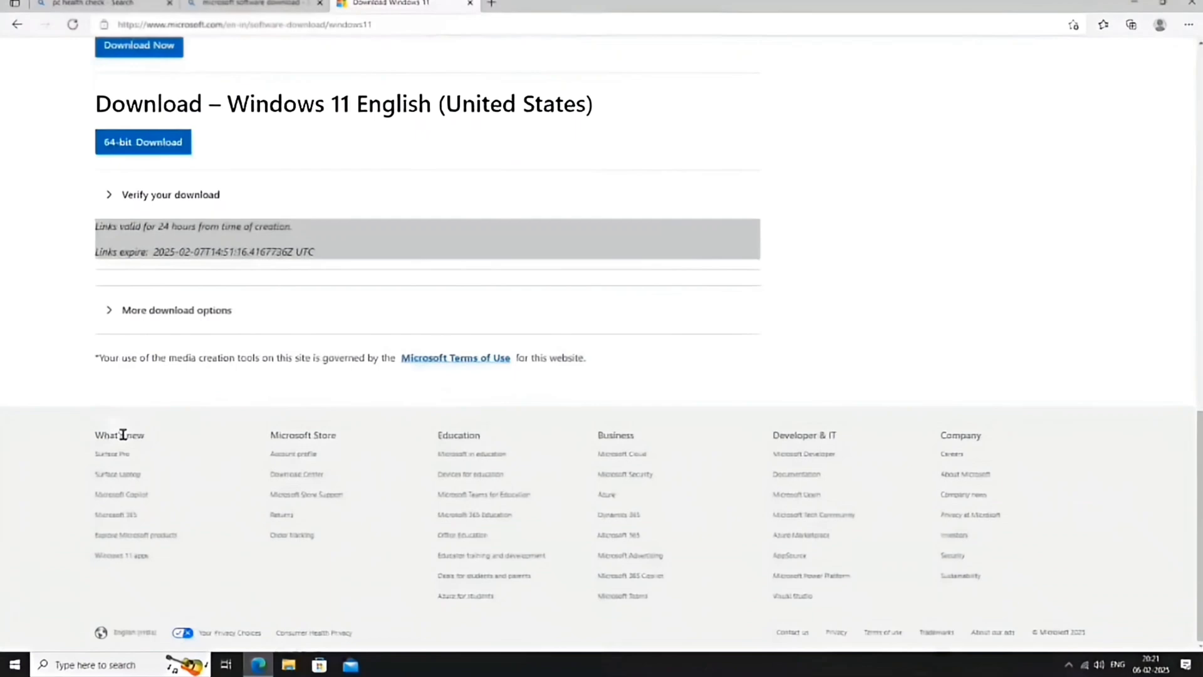
scroll(123, 433, "up", 1)
left_click(145, 234)
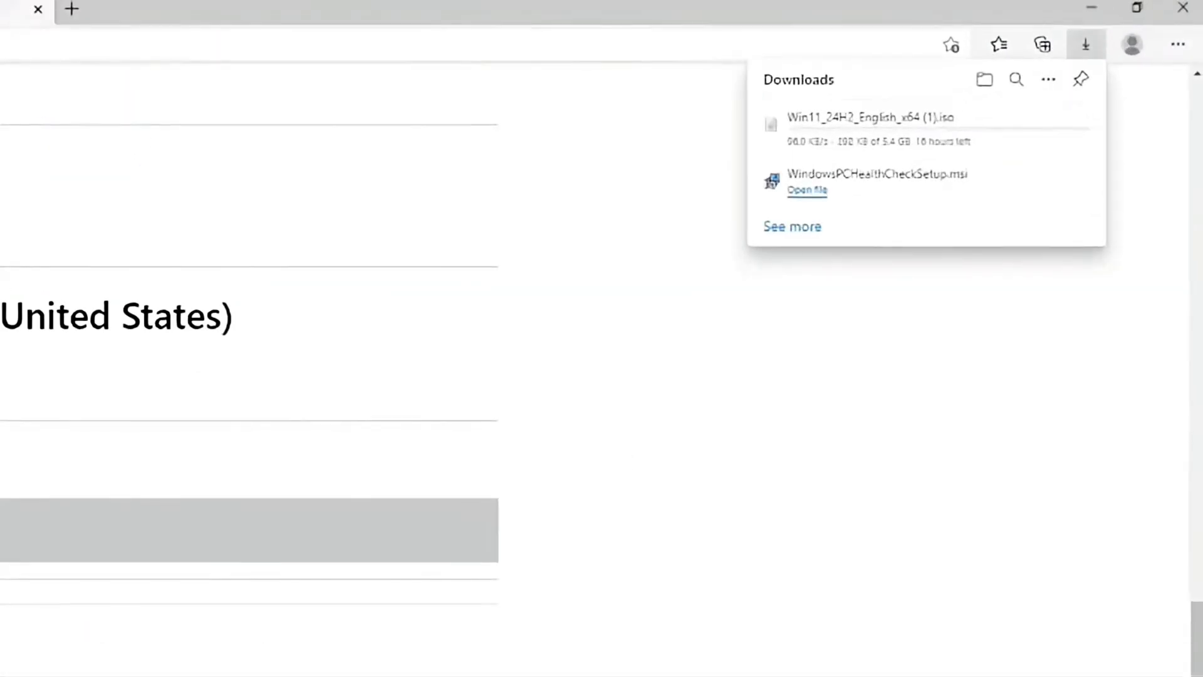
left_click(1065, 128)
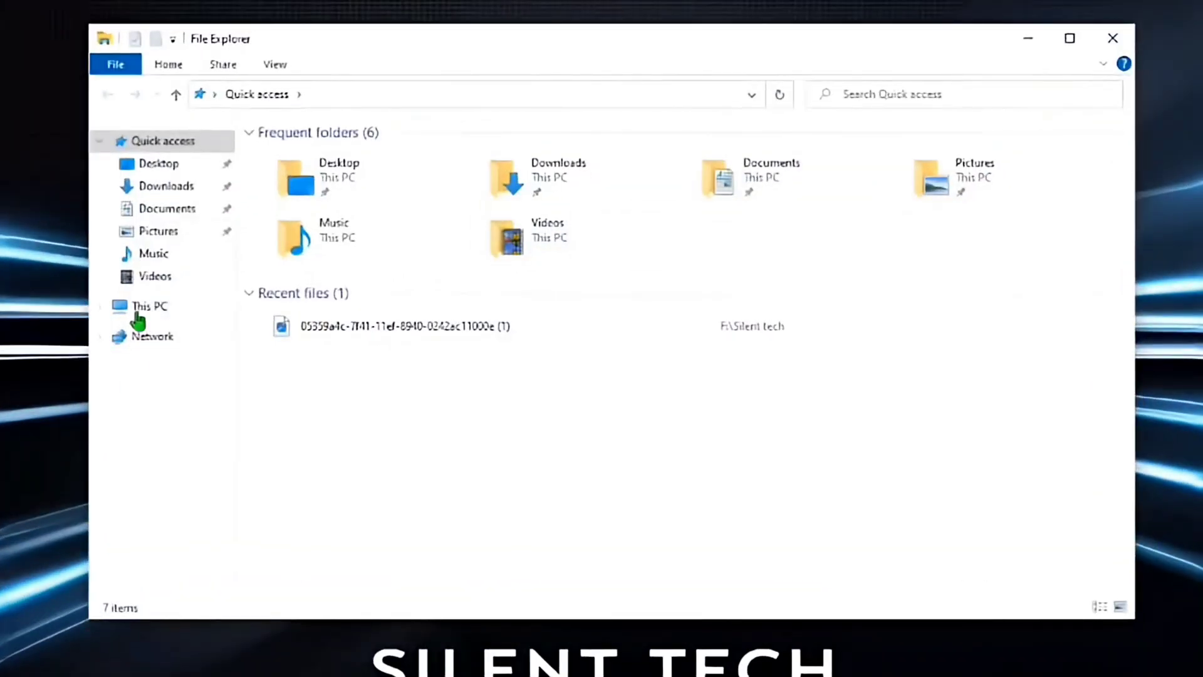
Extract the Win11_24H2_English_x64 ISO from Downloads into a new Desktop folder and open it
left_click(171, 195)
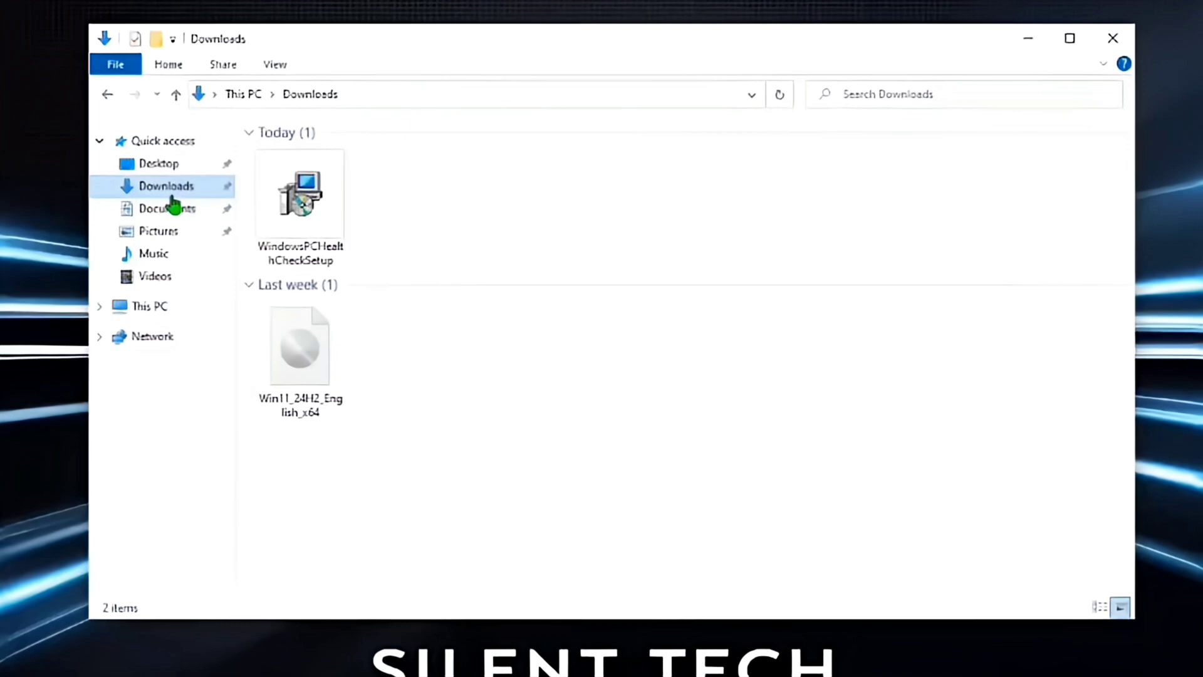
left_click(331, 396)
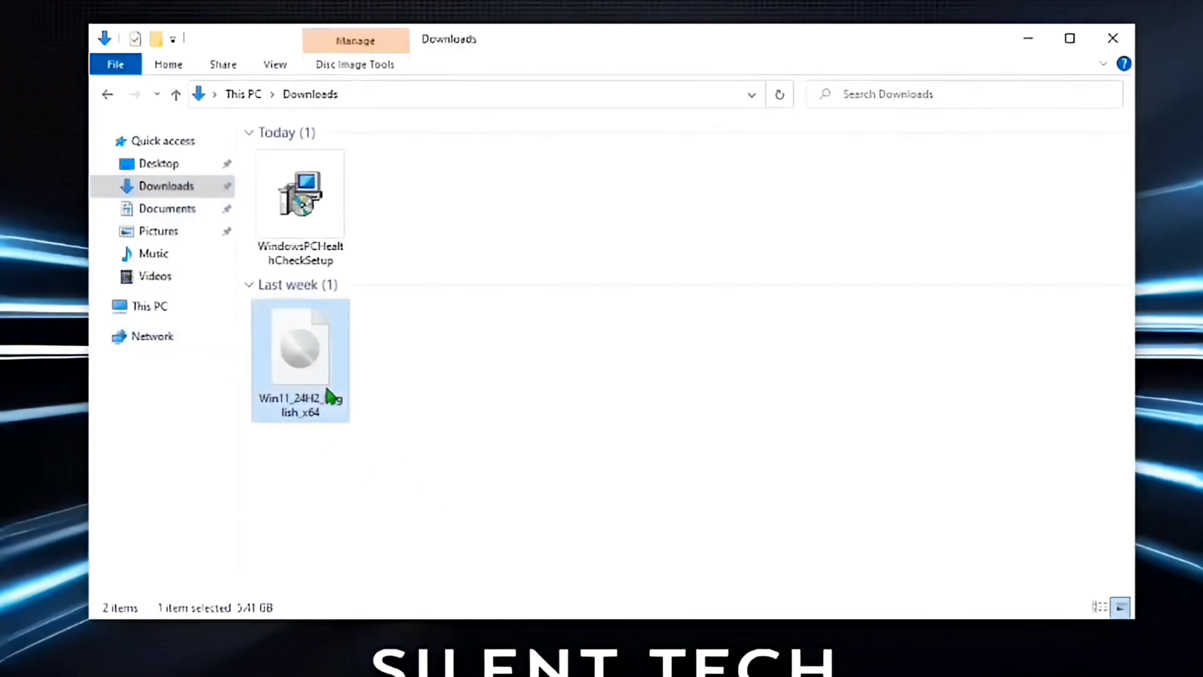
right_click(331, 397)
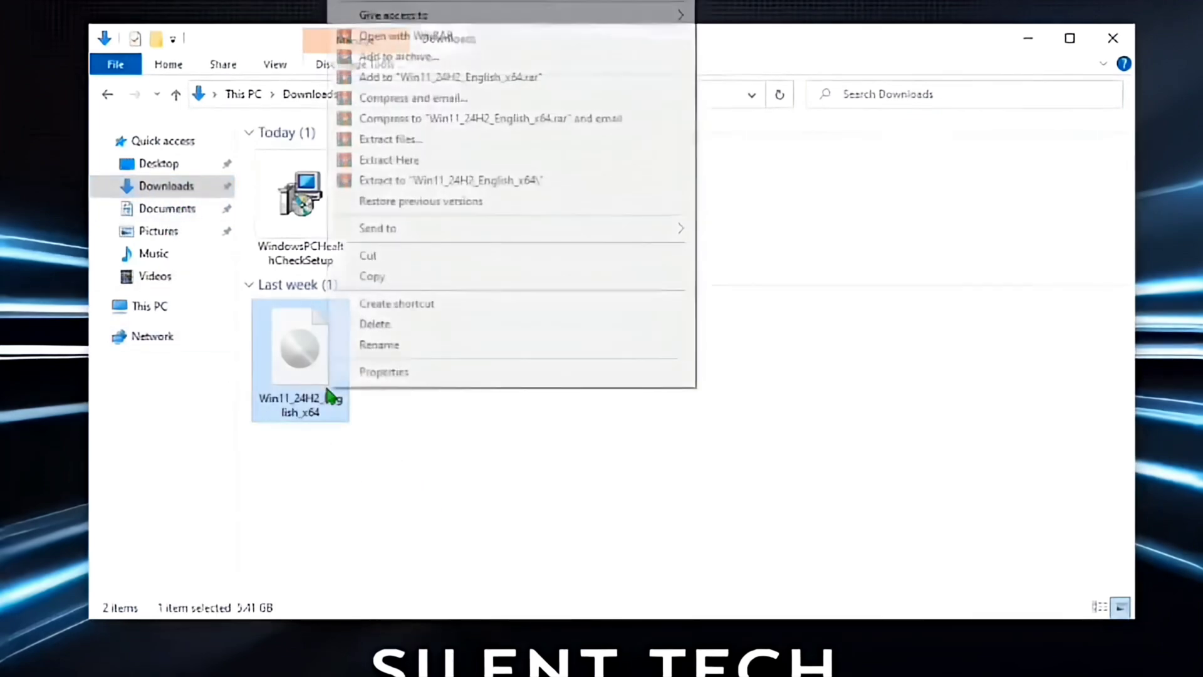
left_click(400, 141)
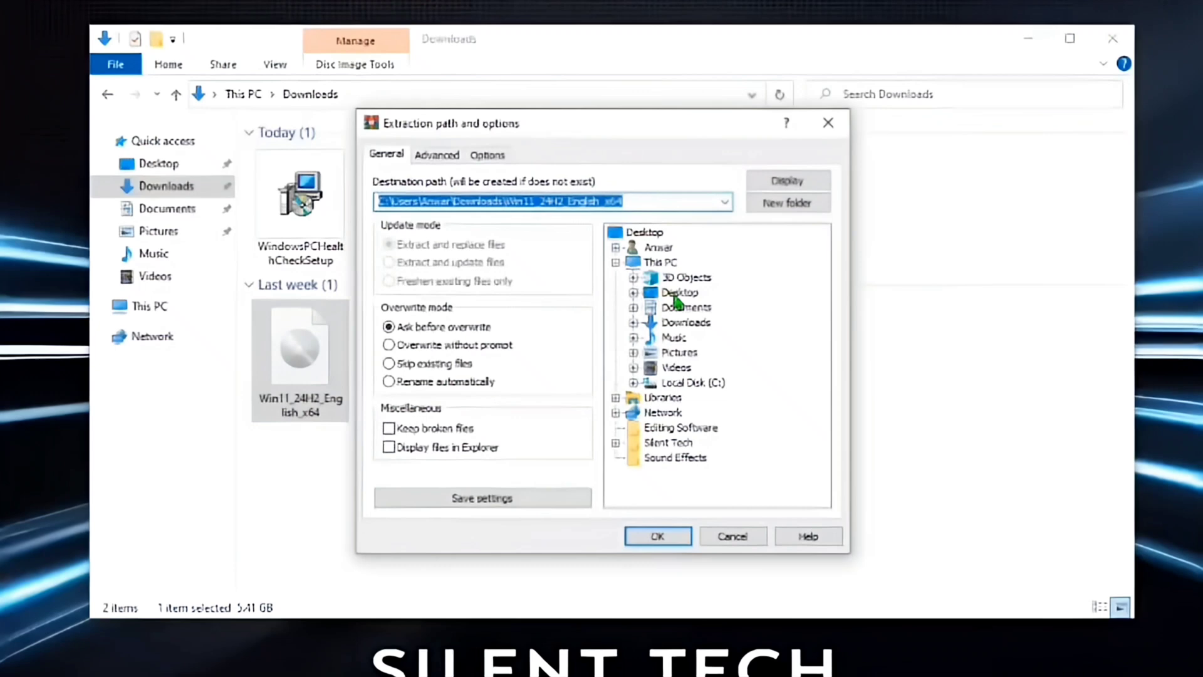
left_click(678, 293)
left_click(762, 208)
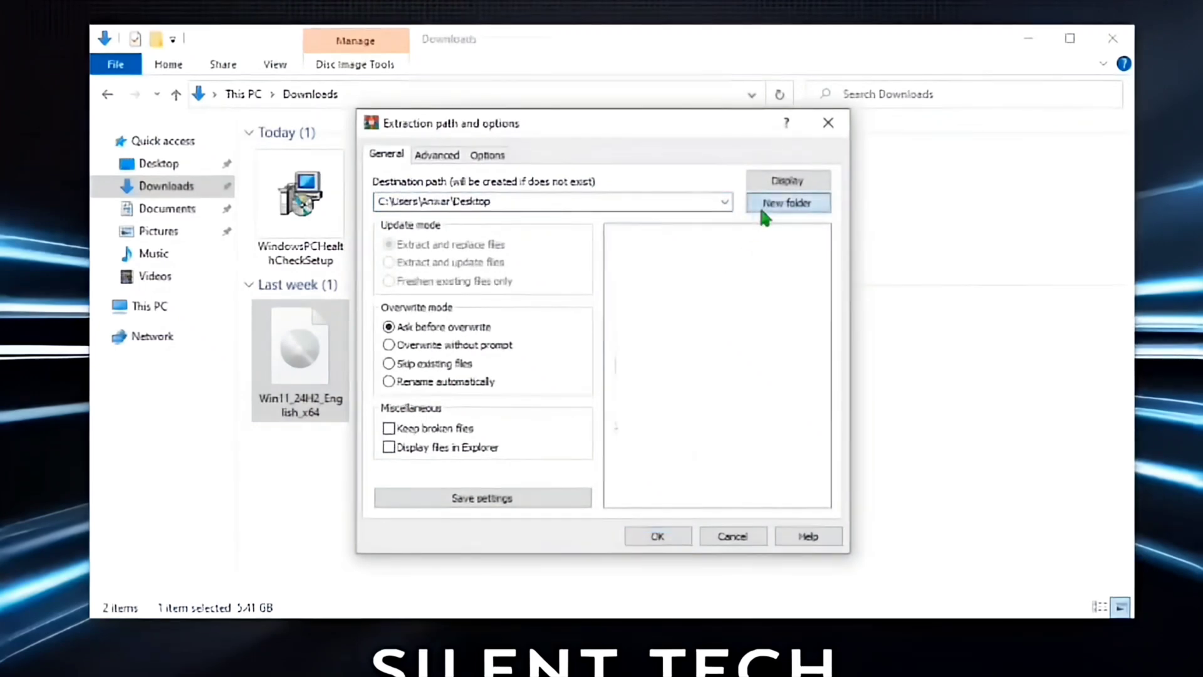
left_click(658, 537)
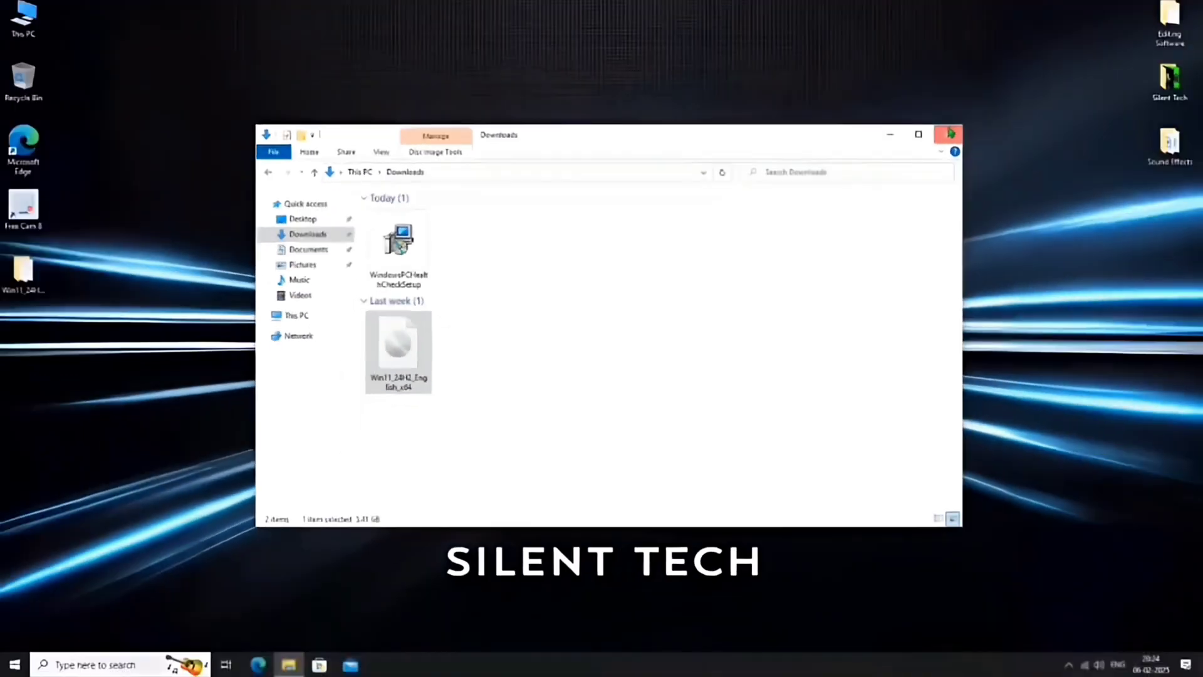
left_click(1113, 39)
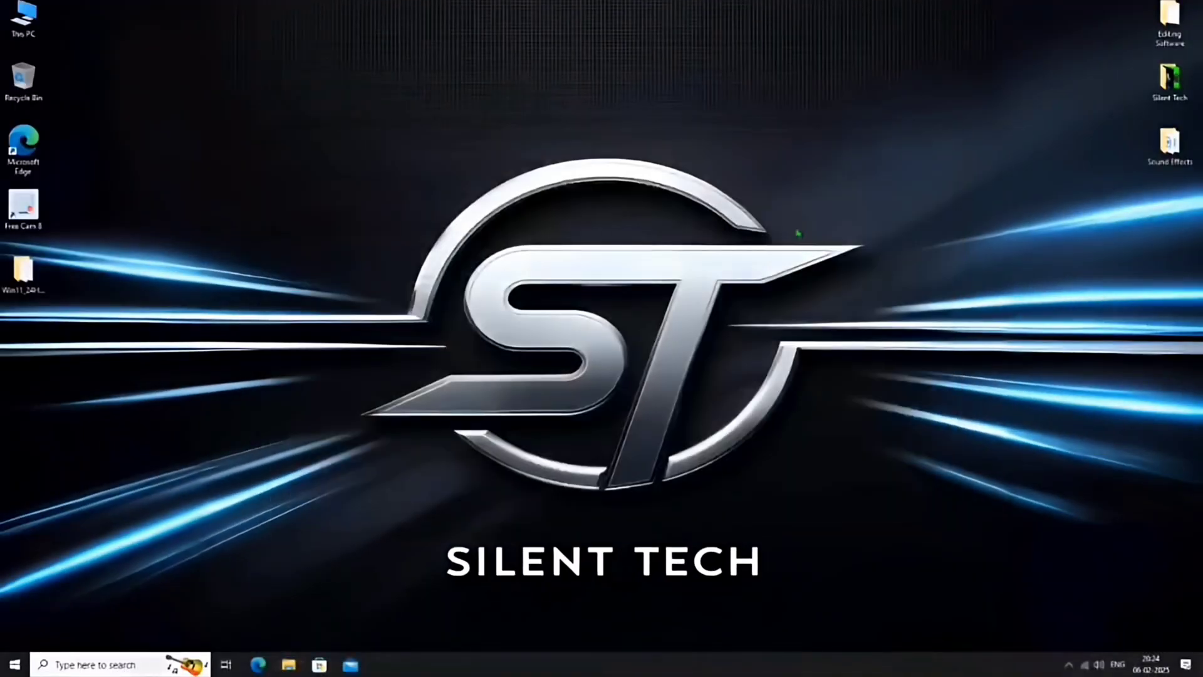
double_click(23, 271)
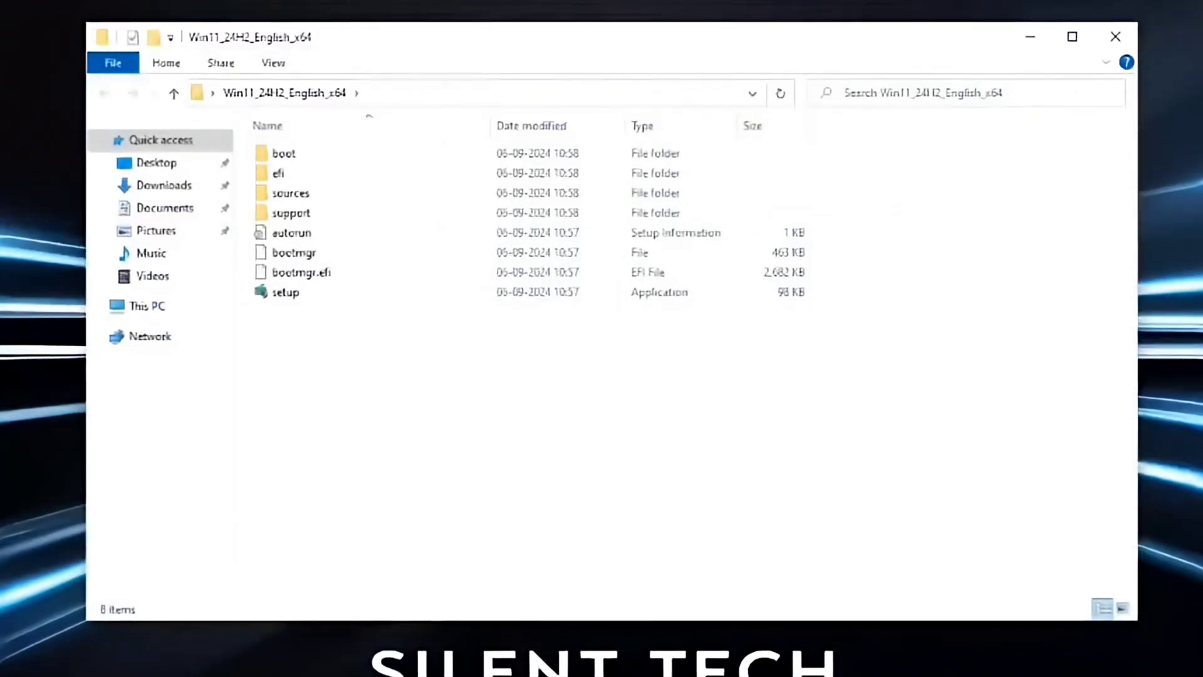
left_click(285, 292)
right_click(286, 292)
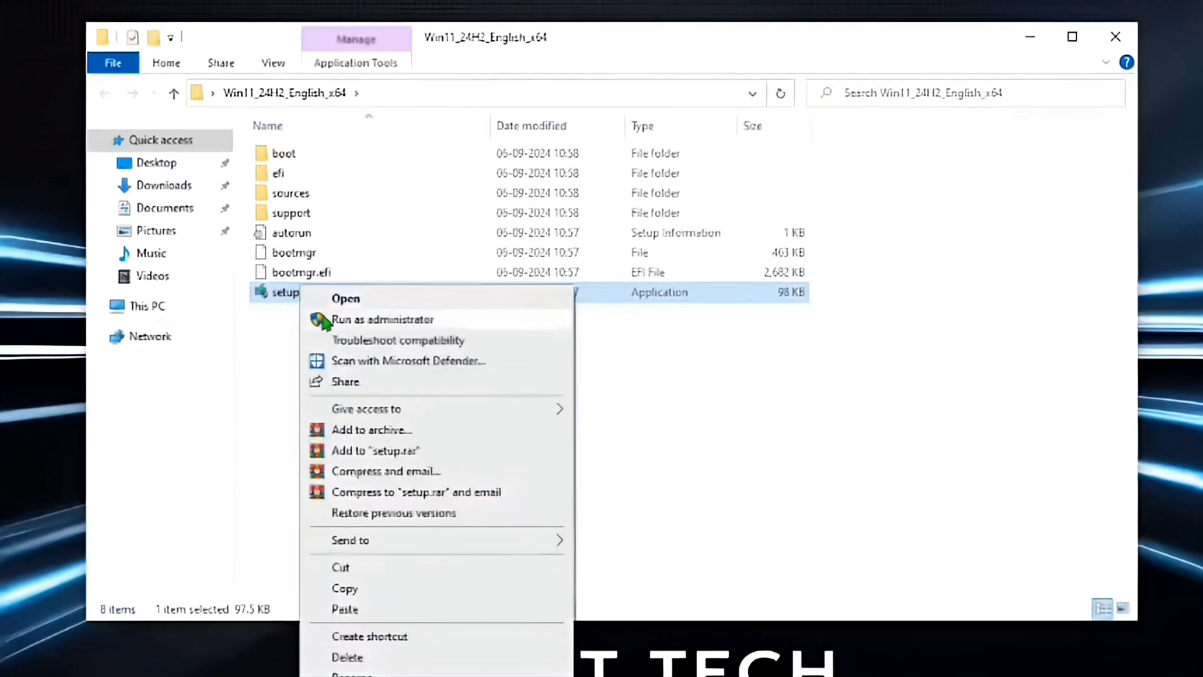
left_click(376, 319)
left_click(398, 279)
left_click(847, 540)
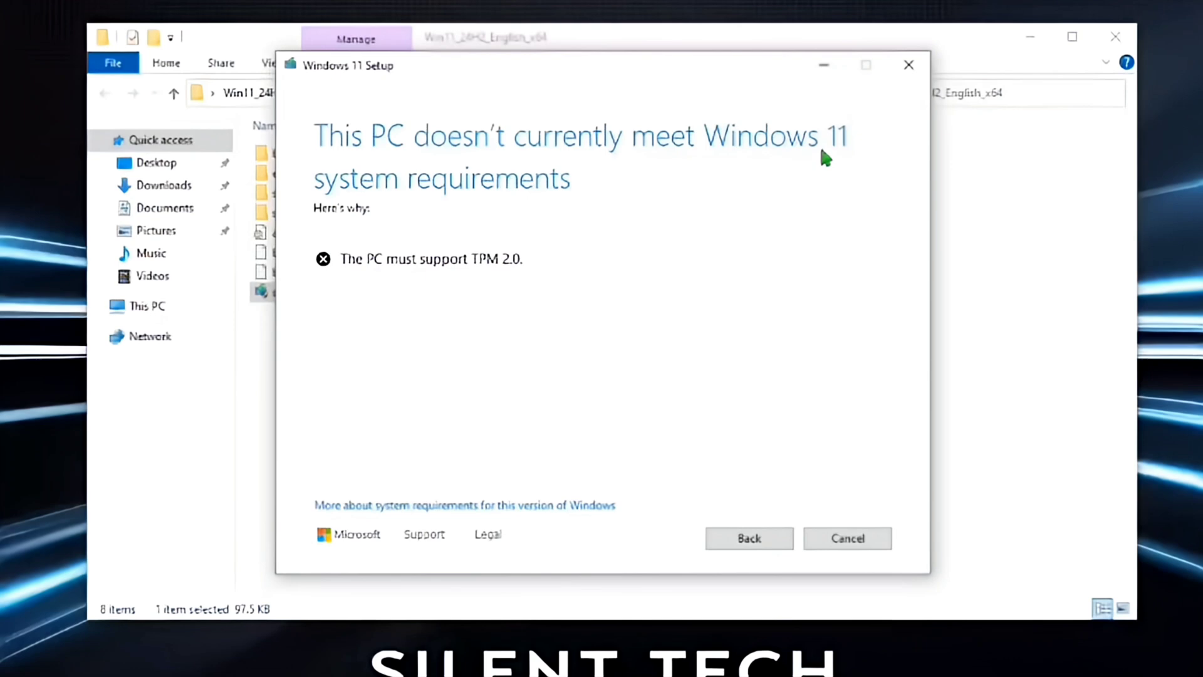
left_click(909, 65)
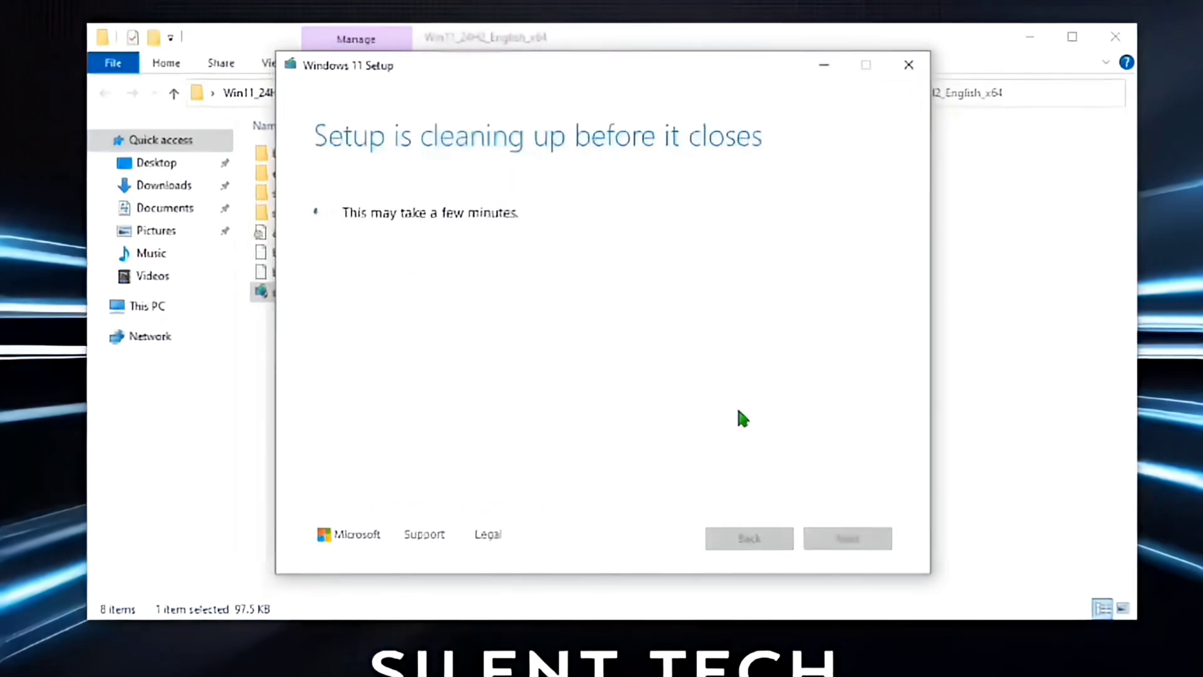
left_click(527, 434)
Create a new text document named setup in the extracted Windows 11 folder
right_click(526, 433)
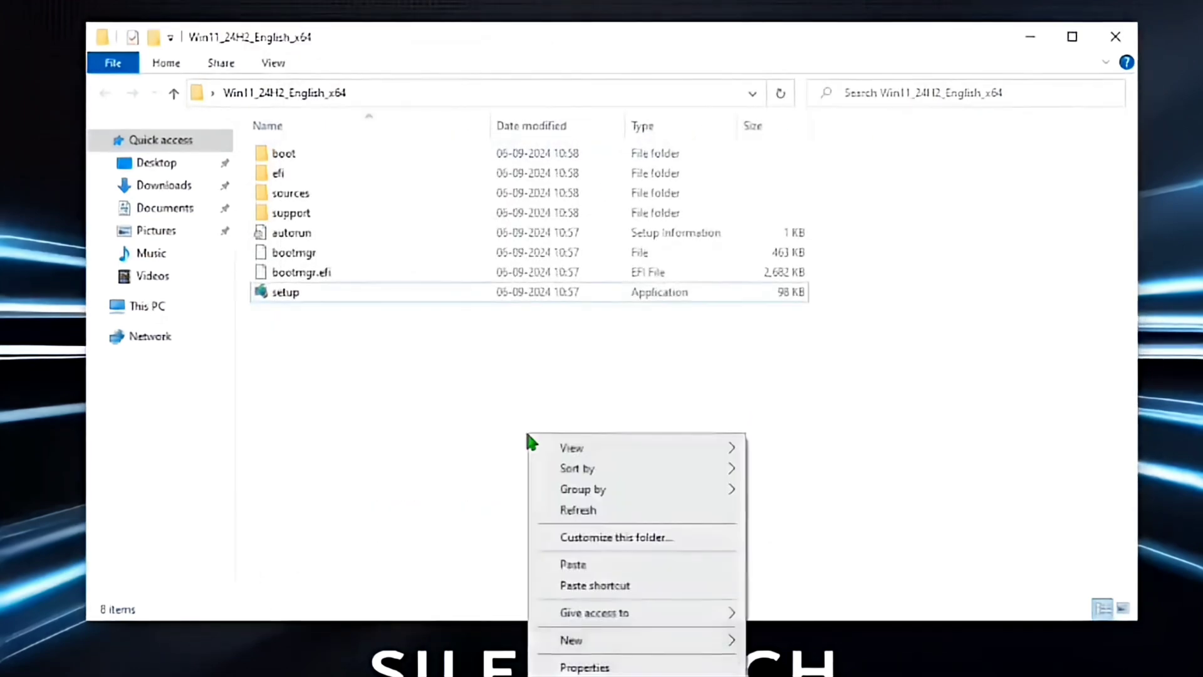
mouse_move(696, 638)
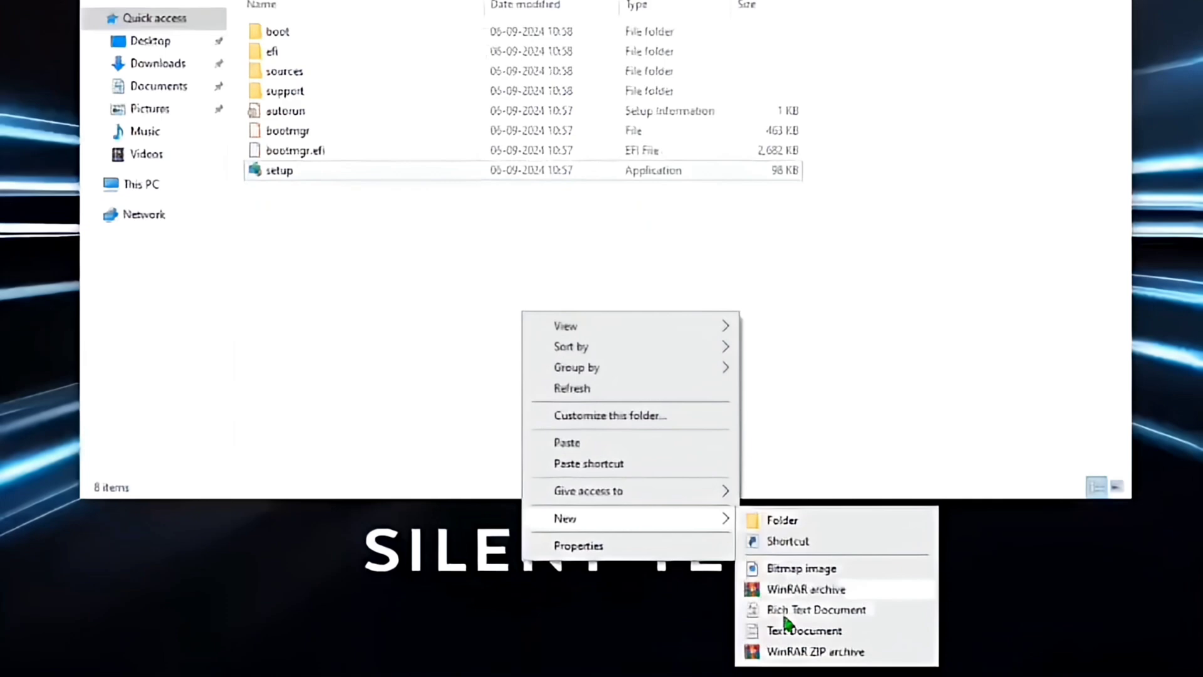
left_click(789, 633)
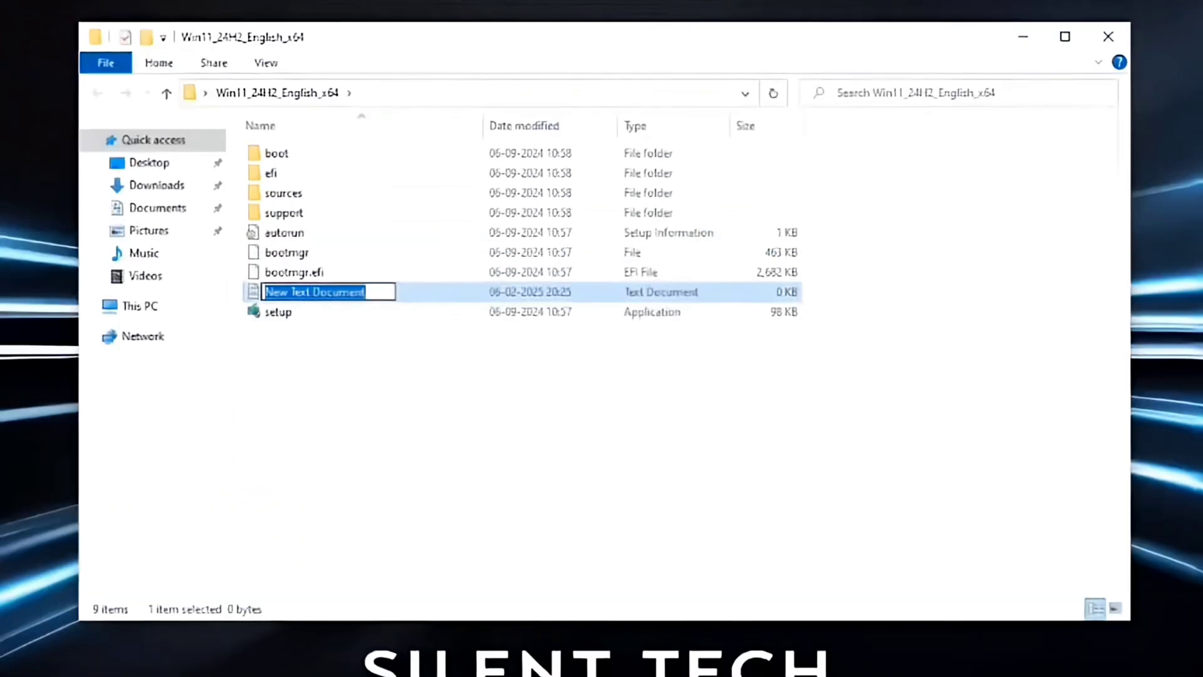
type("setup")
key("Return")
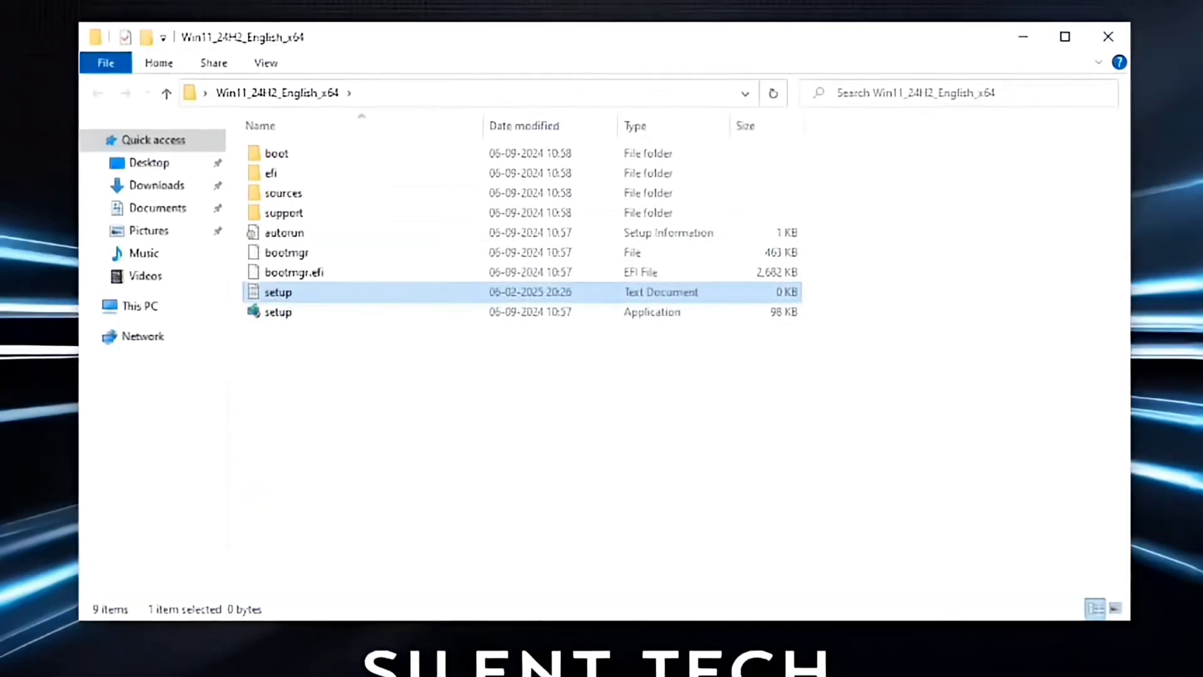
Write 'setup /product server' into the setup file in Notepad and save it
double_click(425, 289)
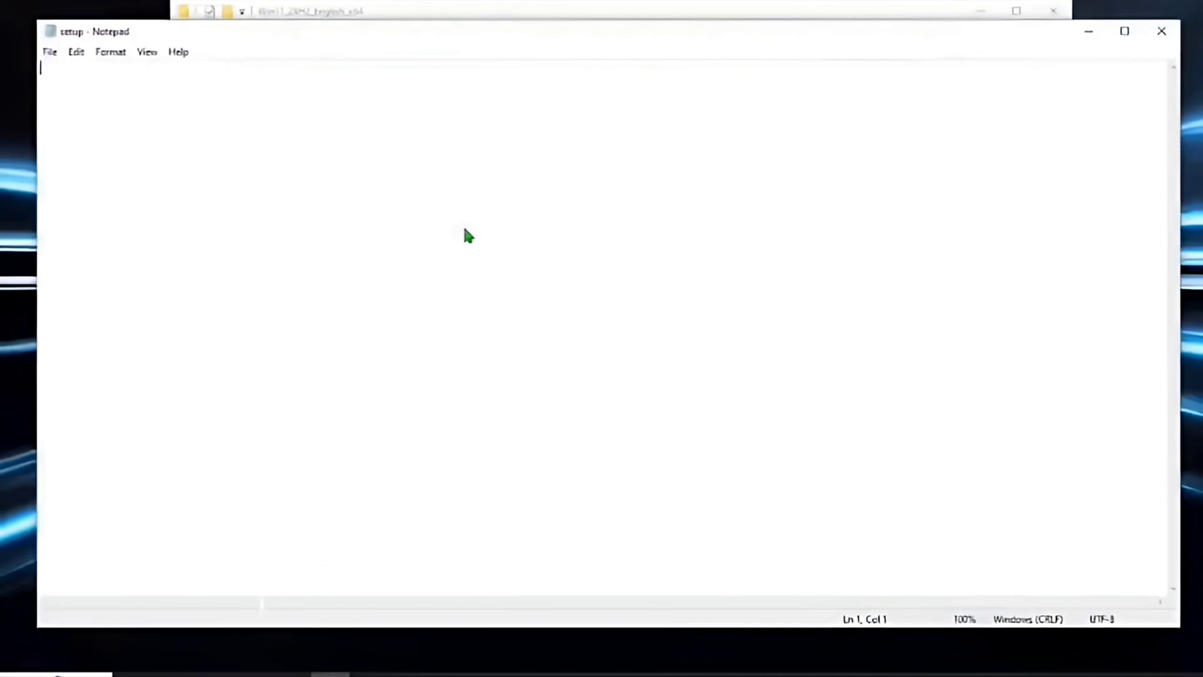
type("setup /product set")
type("ver")
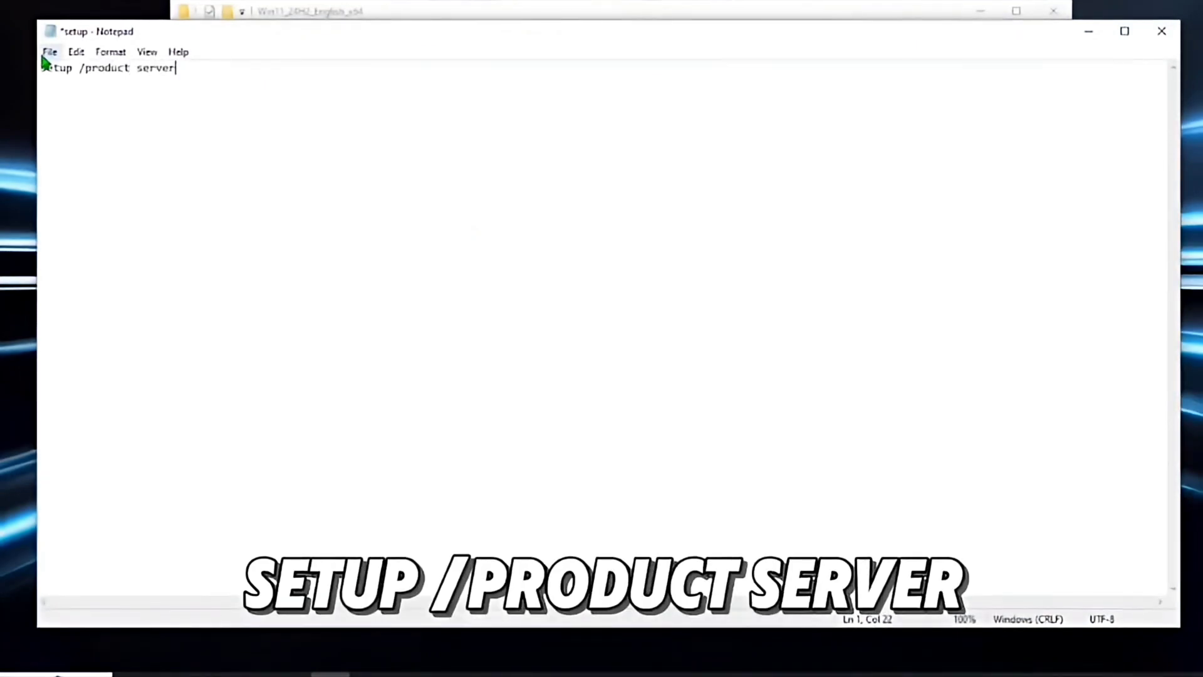
left_click(44, 54)
left_click(74, 123)
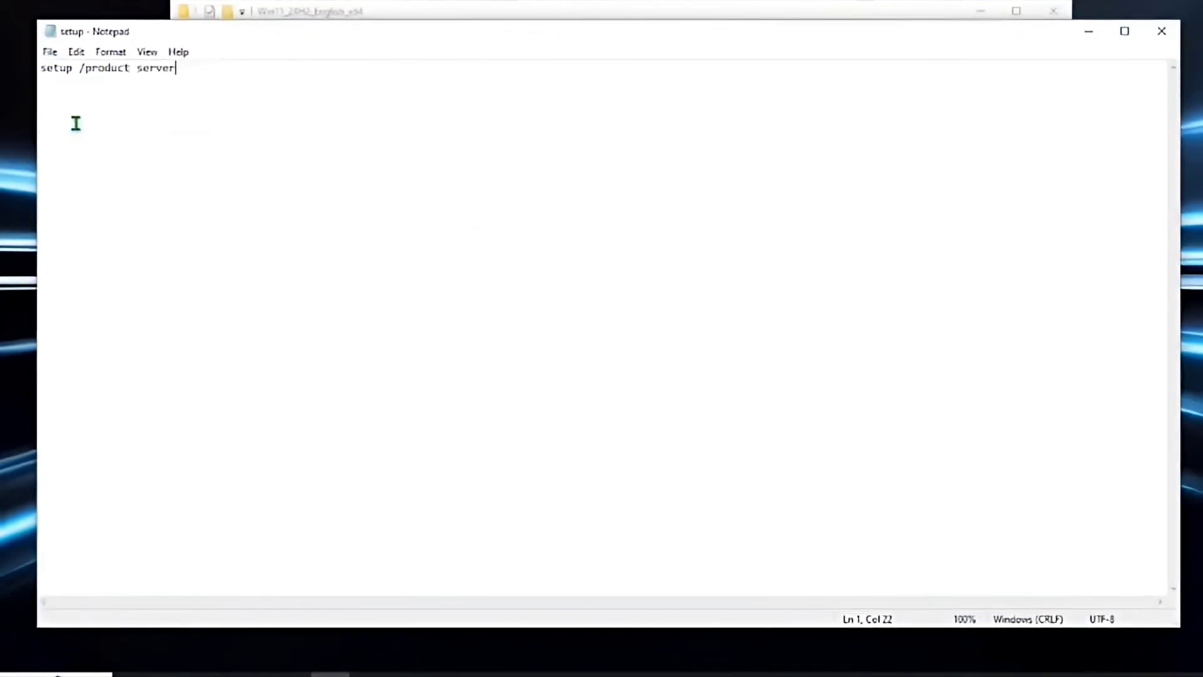
left_click(1158, 36)
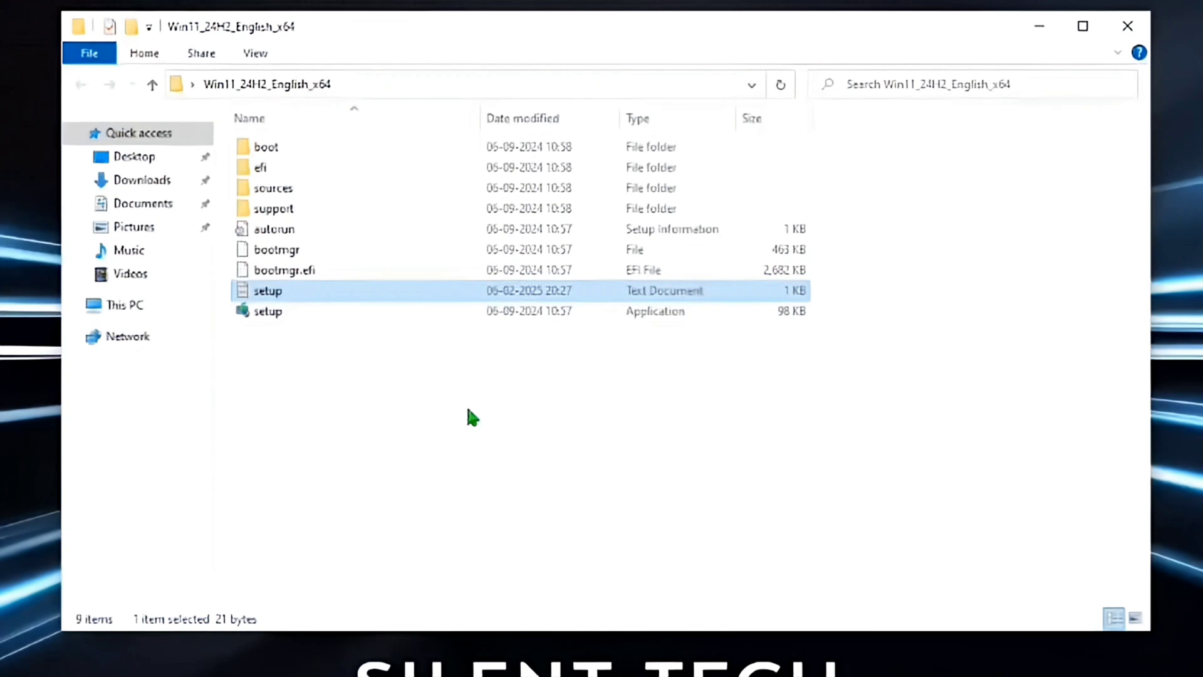
Turn on file name extensions in File Explorer's view settings
left_click(415, 413)
left_click(253, 54)
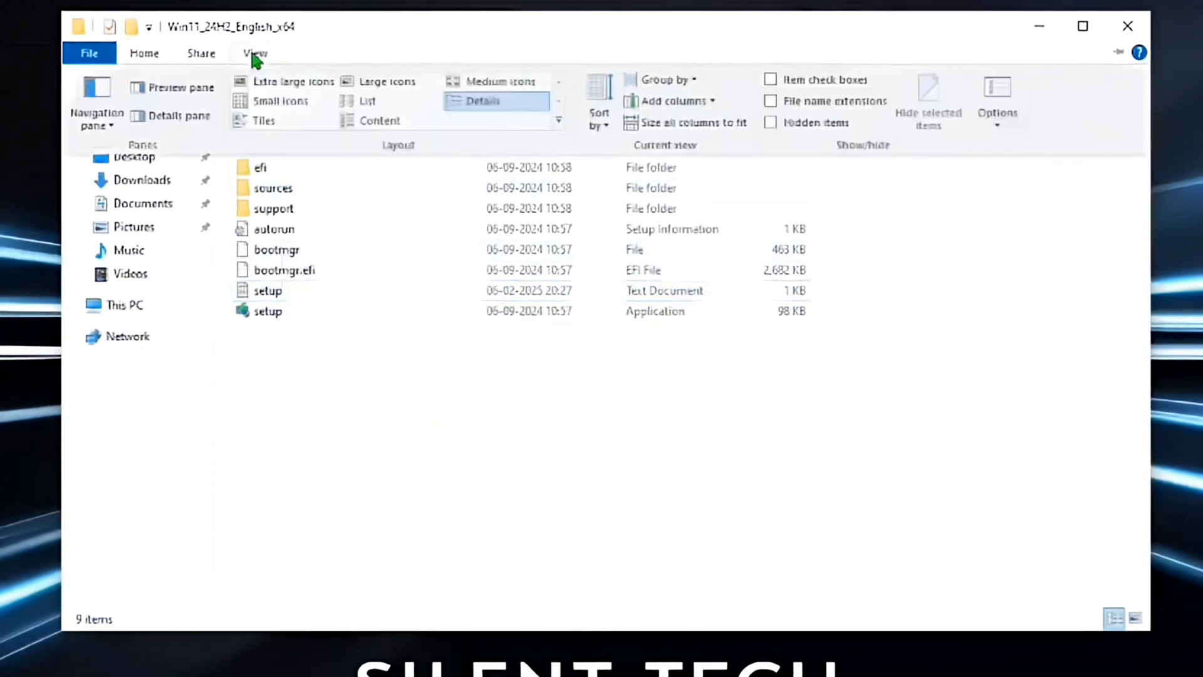
left_click(774, 99)
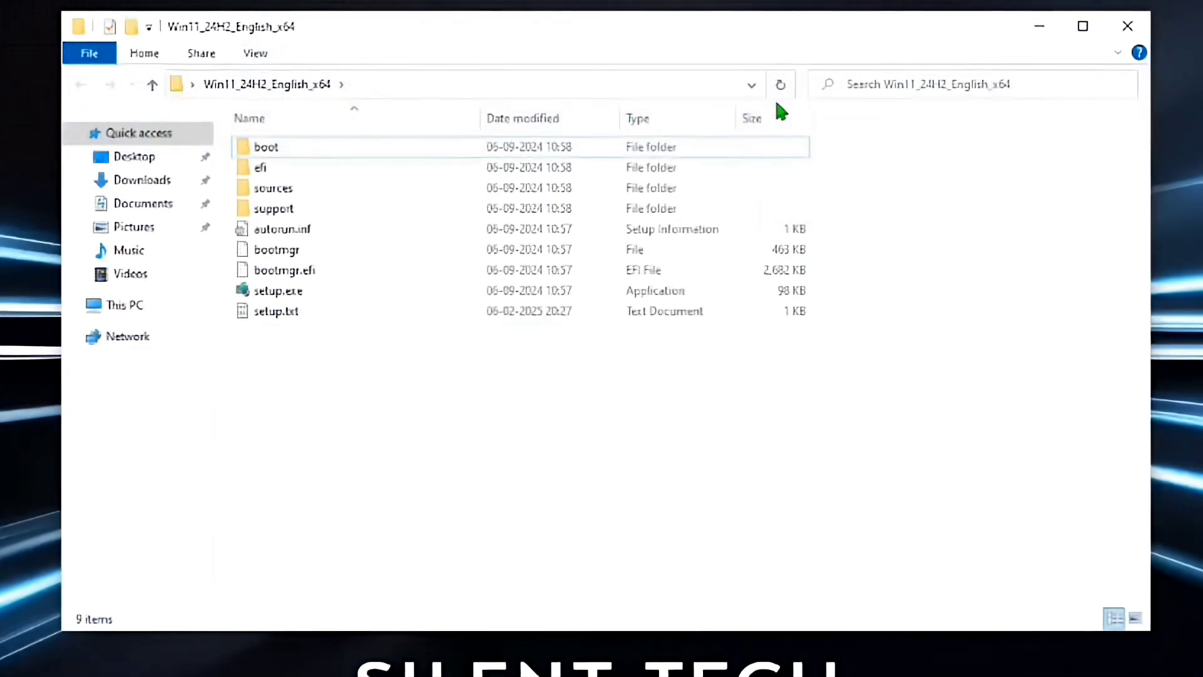
Rename setup.txt to setup.bat
left_click(282, 317)
right_click(282, 317)
key("m")
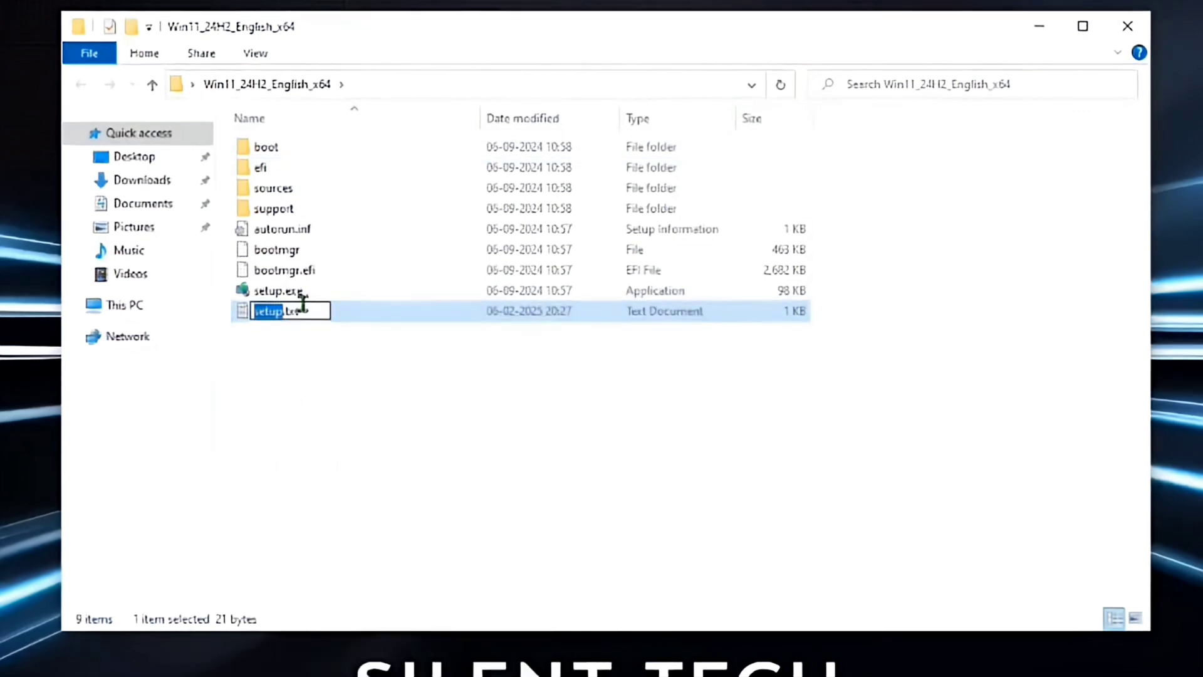
left_click(301, 309)
key("BackSpace")
key("BackSpace")
key("BackSpace")
type("bat")
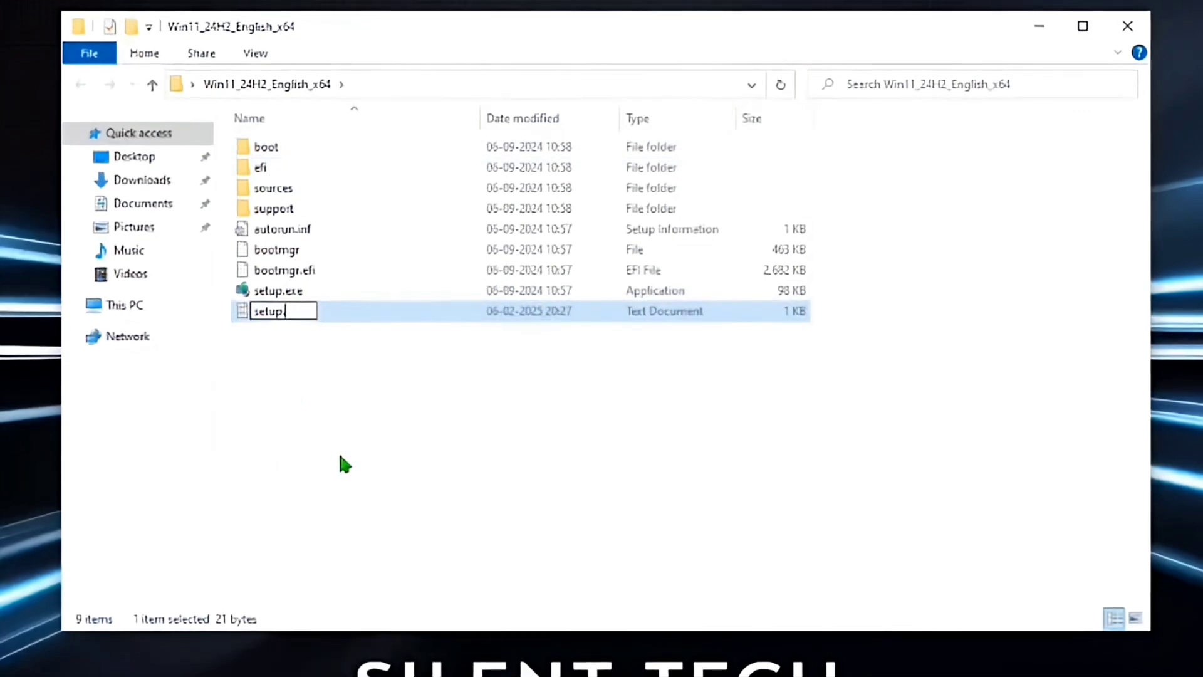
key("Return")
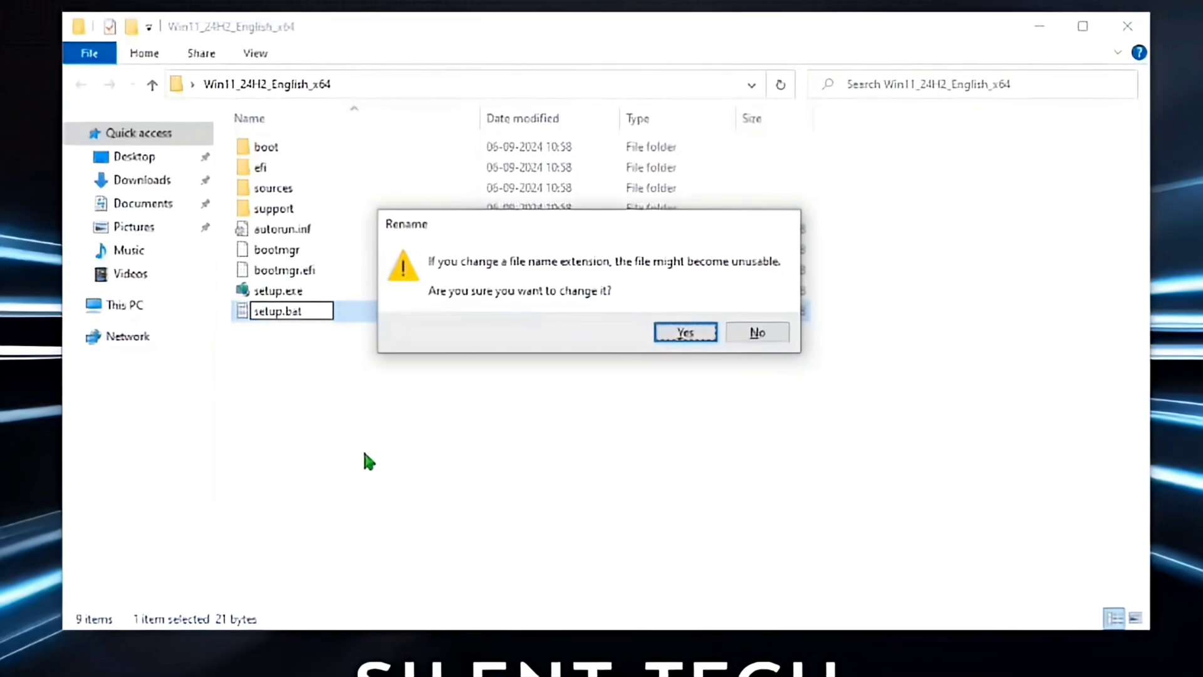
Accept the extension change and run setup.bat with administrator permission
left_click(673, 337)
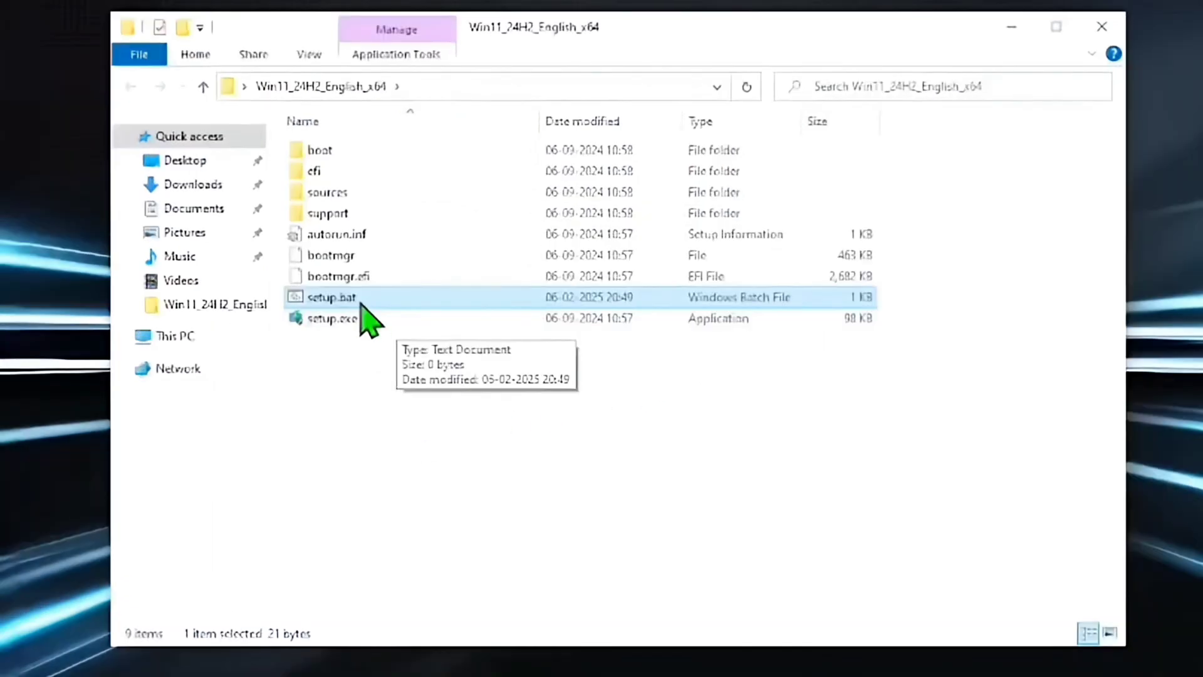
double_click(362, 307)
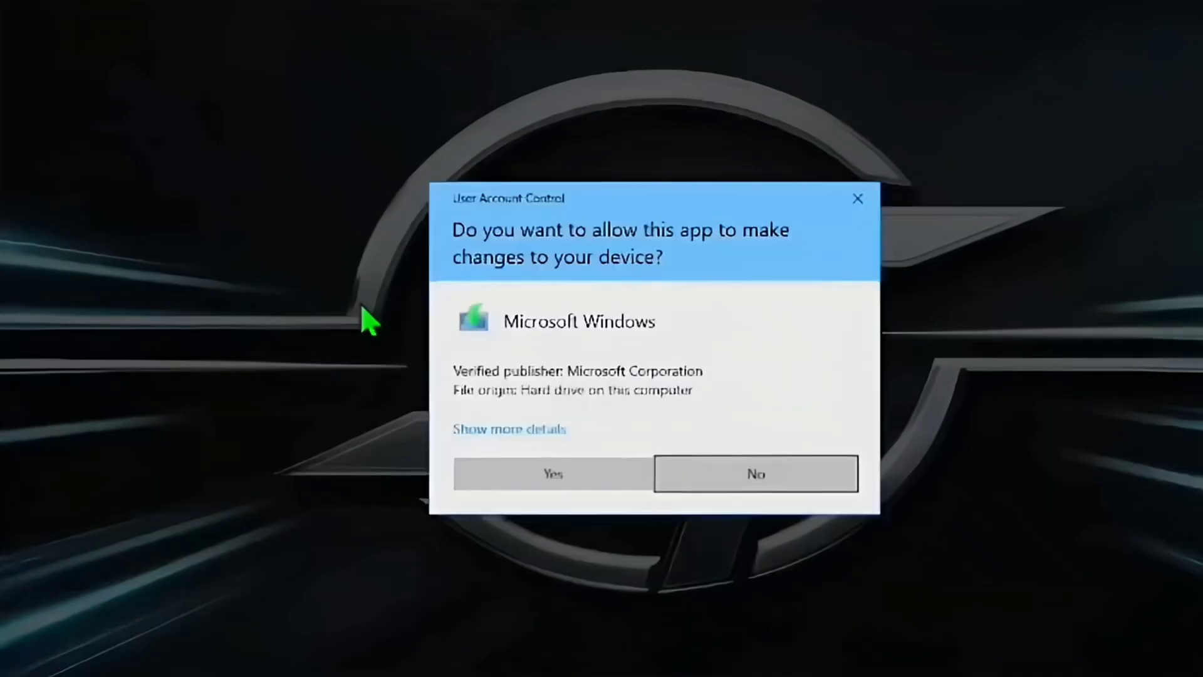
left_click(509, 484)
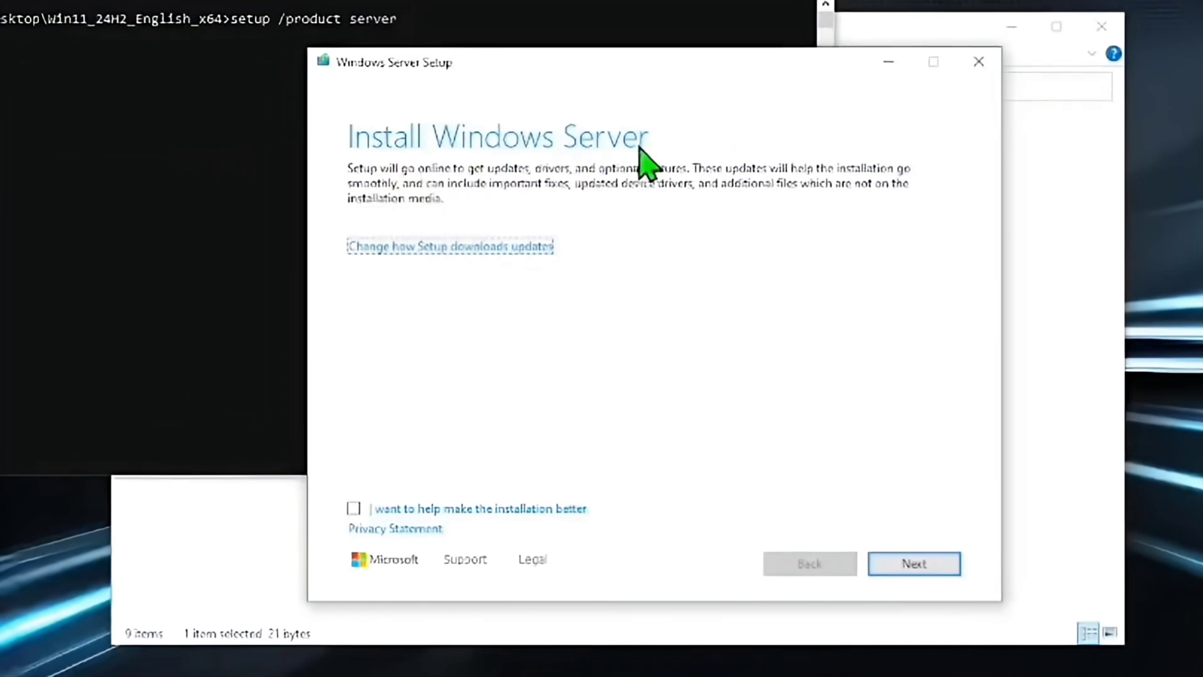
Skip updates, accept the license, keep files, settings and apps, and start installing
left_click(441, 257)
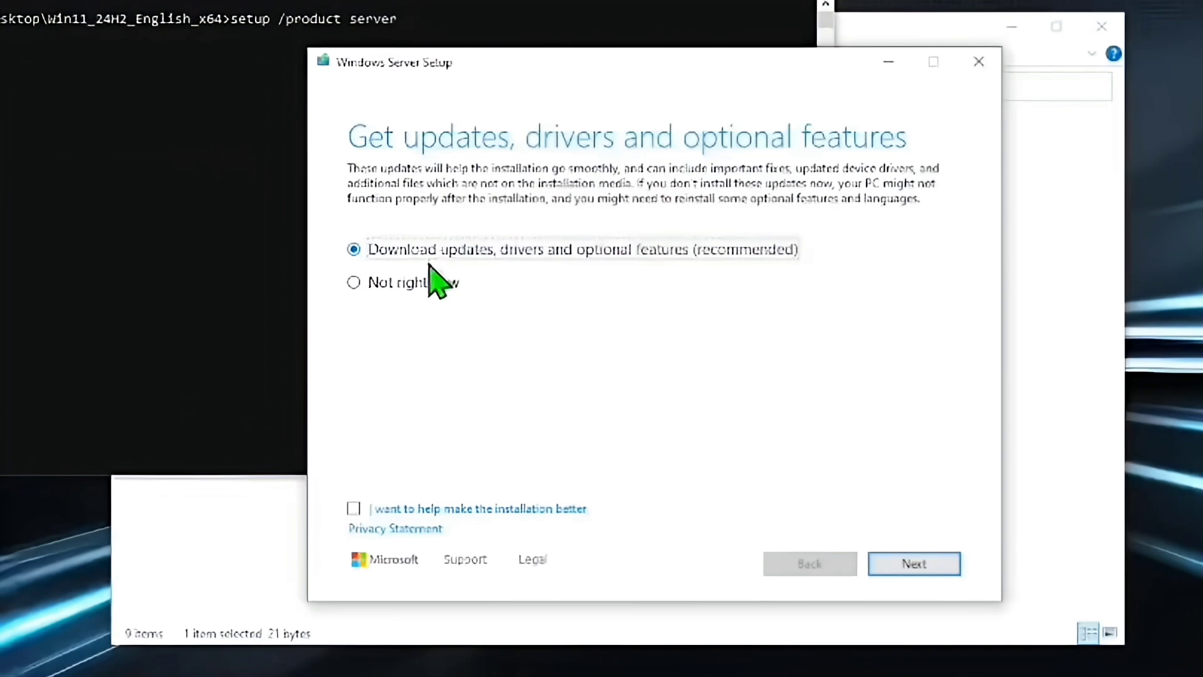
left_click(416, 286)
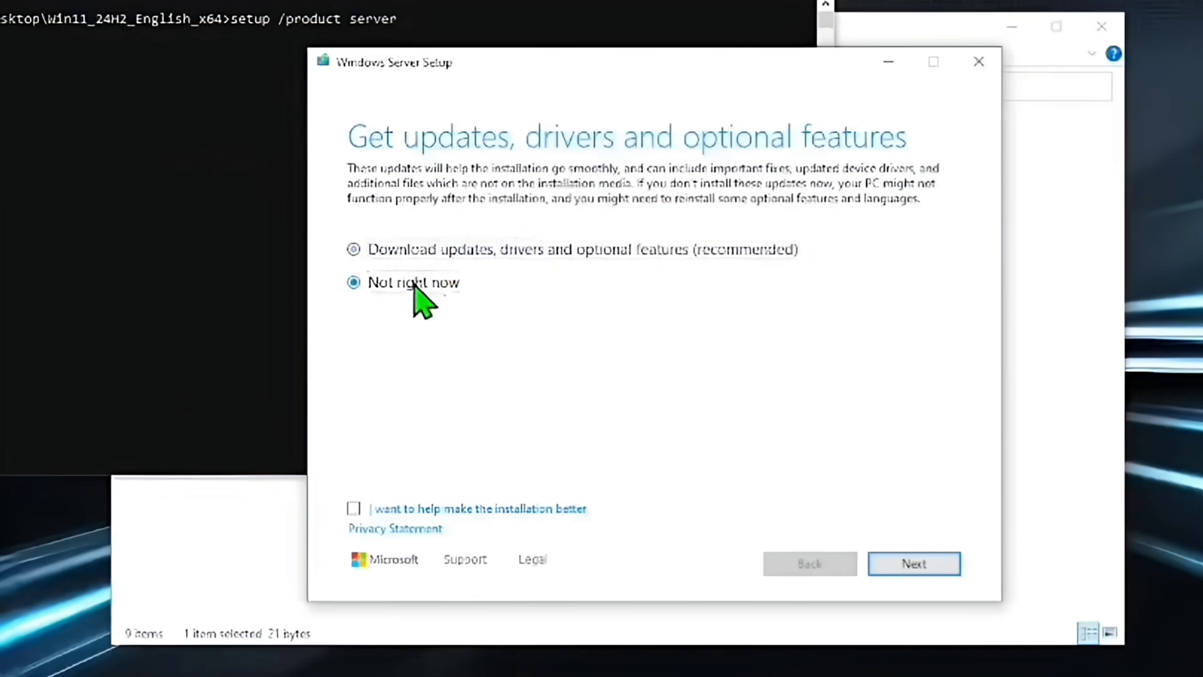
left_click(916, 563)
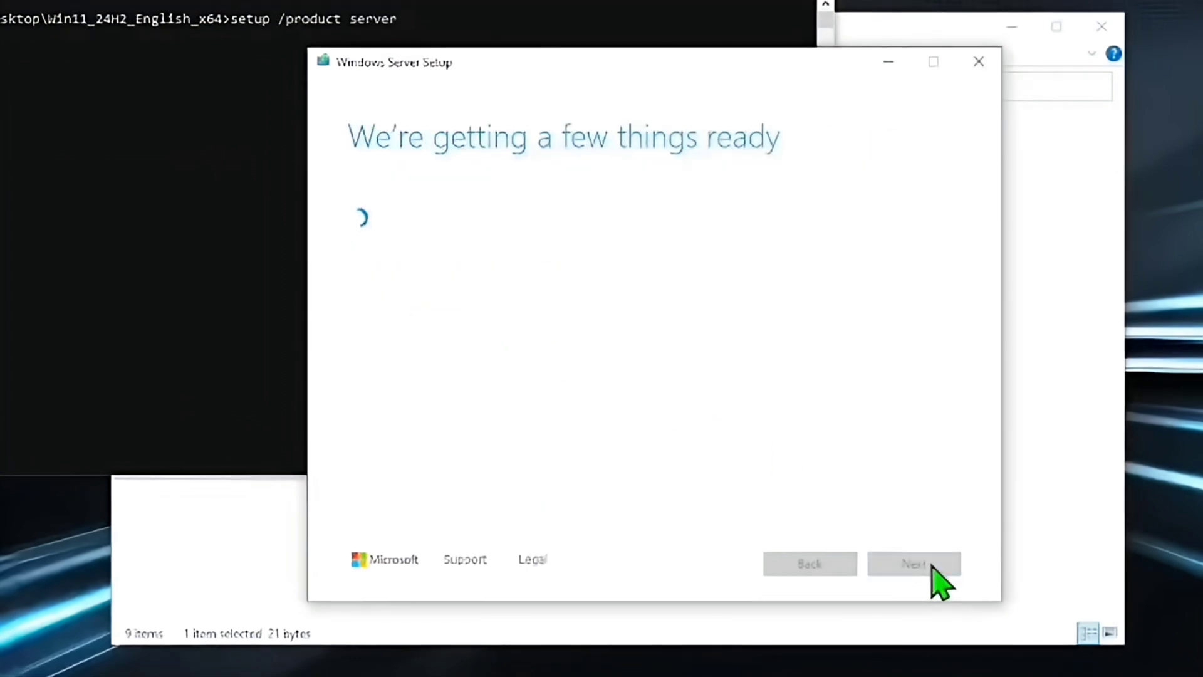
left_click(915, 564)
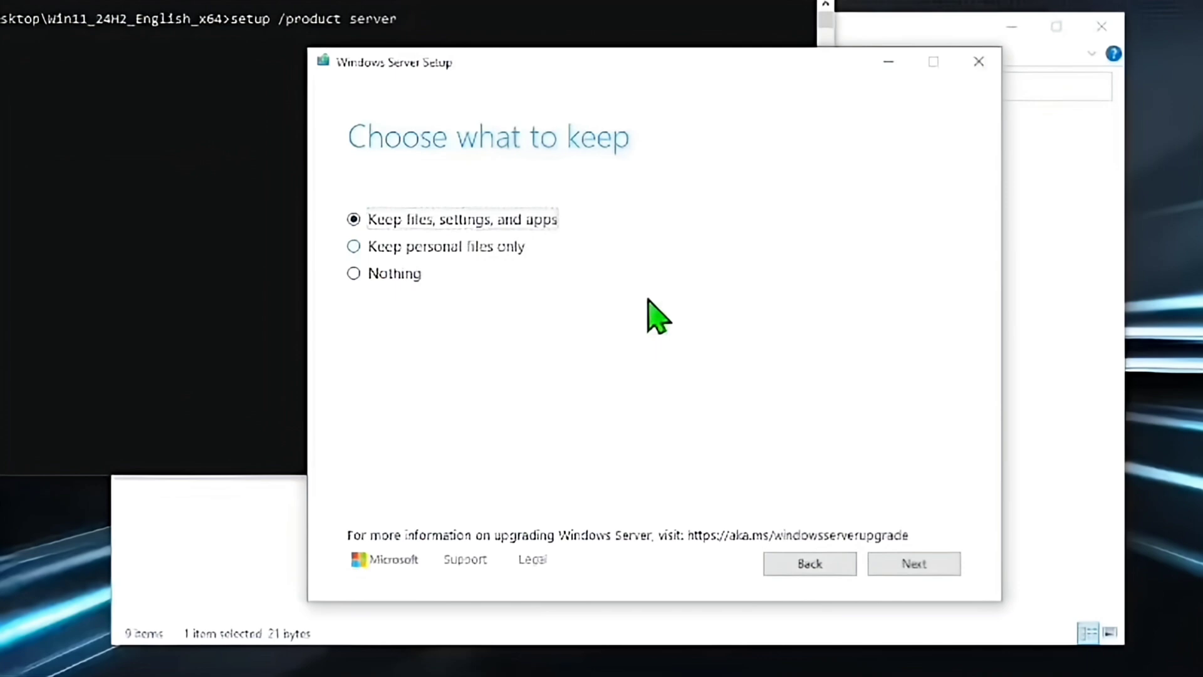
left_click(921, 567)
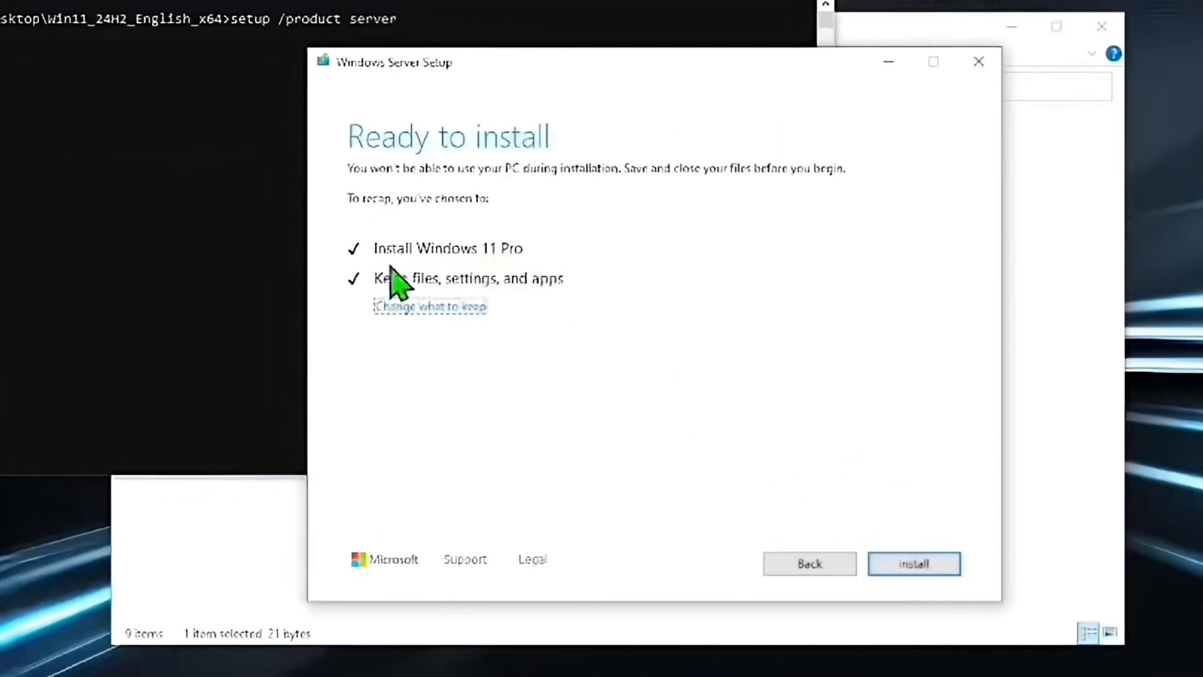
left_click(920, 564)
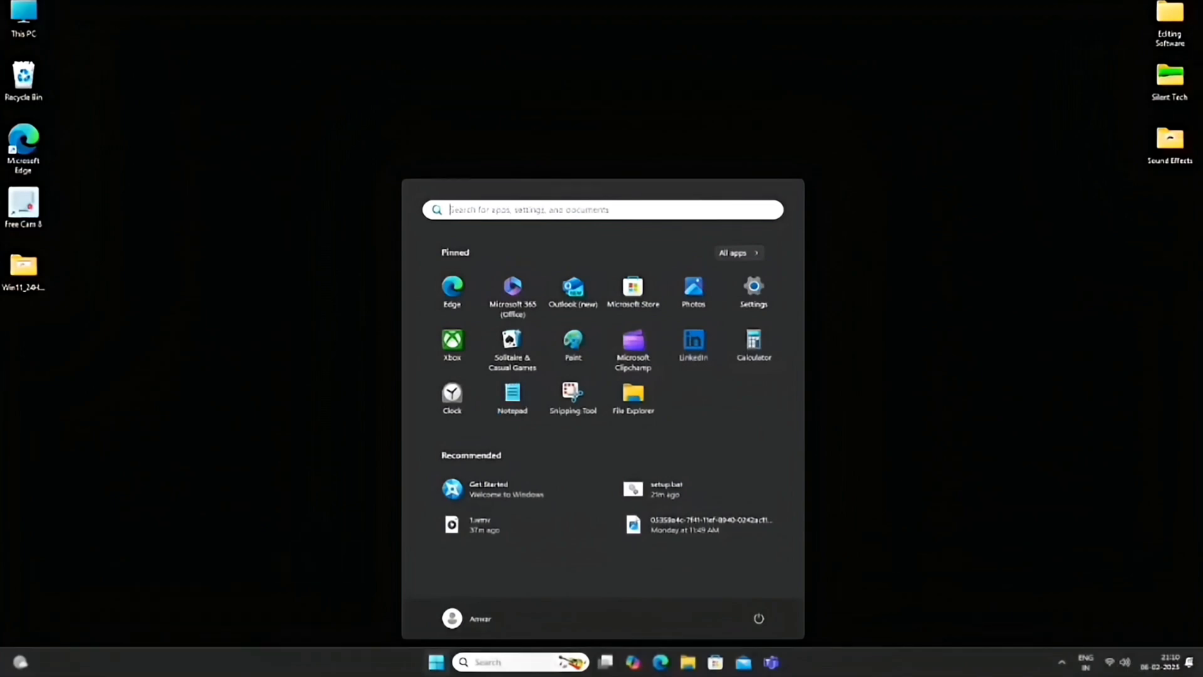
Apply the dark Windows theme from Personalization settings
key("Escape")
right_click(720, 339)
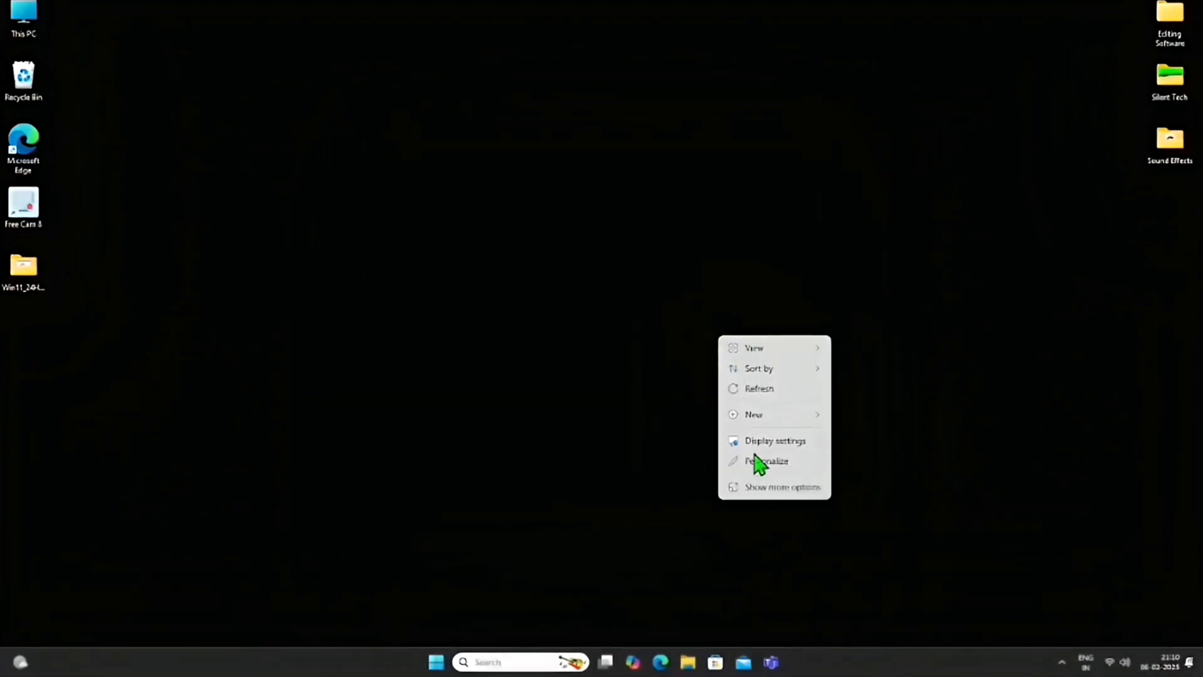
left_click(760, 464)
left_click(604, 280)
key("alt+Left")
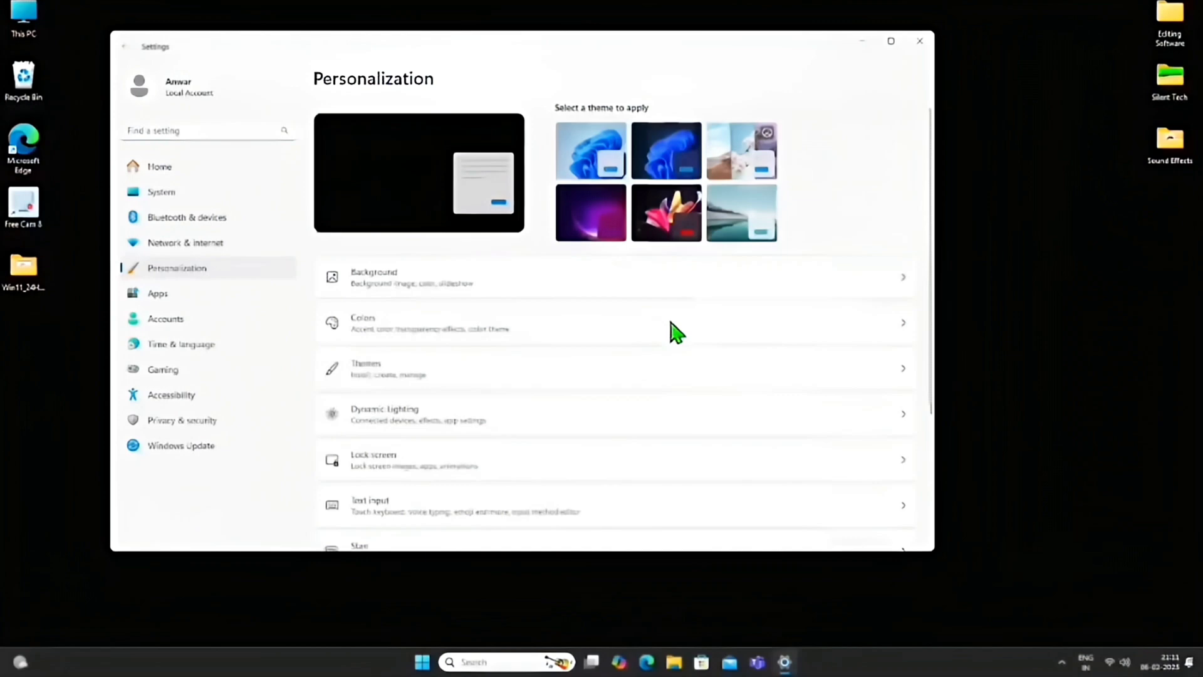
left_click(651, 162)
left_click(918, 44)
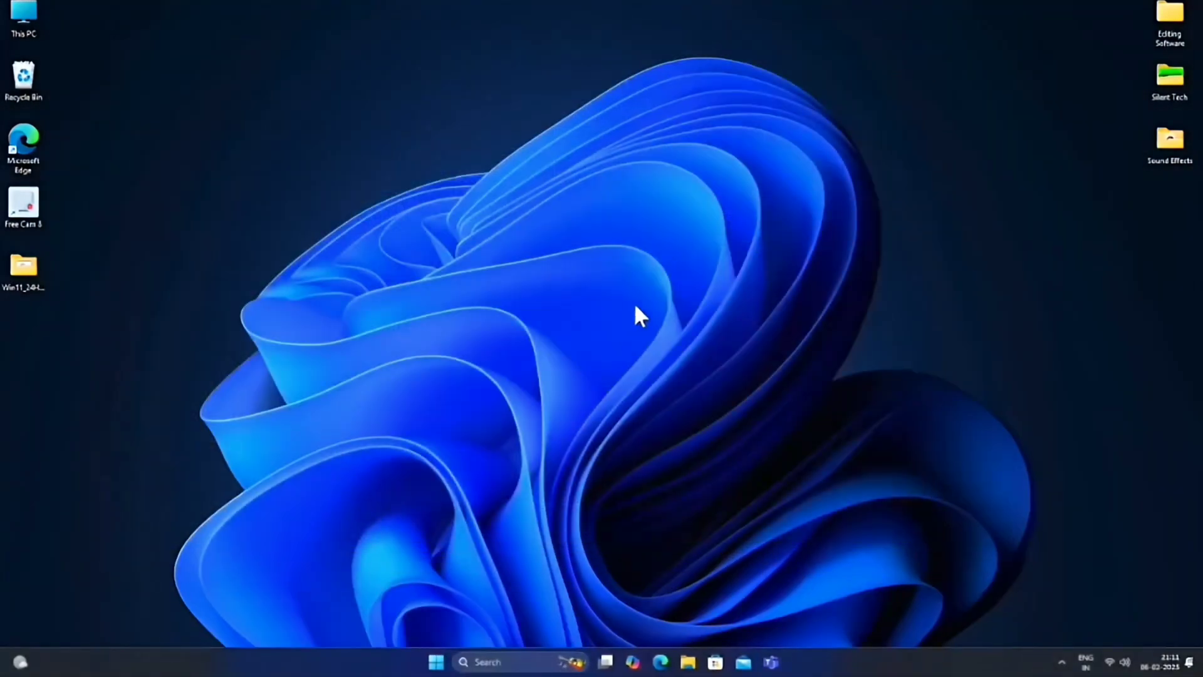
Check Settings' About page to confirm Windows 11 Pro version 24H2
left_click_drag(224, 391, 4, 26)
left_click_drag(975, 346, 1200, 3)
left_click(436, 663)
left_click(759, 282)
left_click(258, 133)
type("ab")
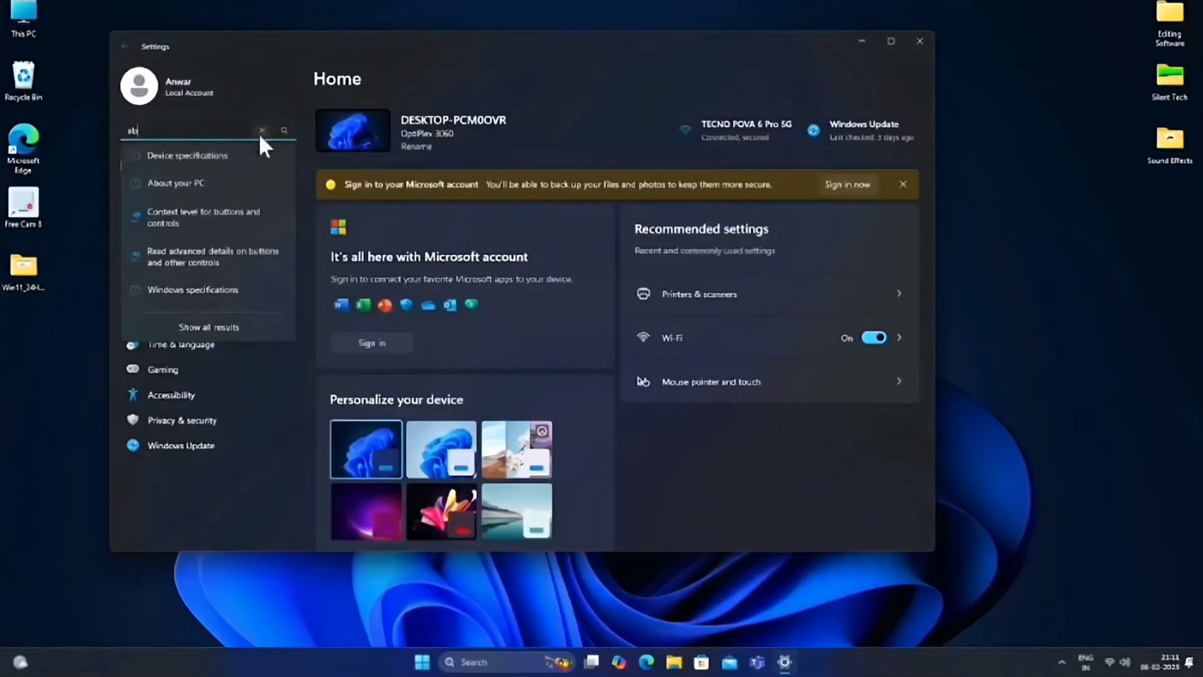
left_click(227, 176)
left_click_drag(344, 374, 313, 371)
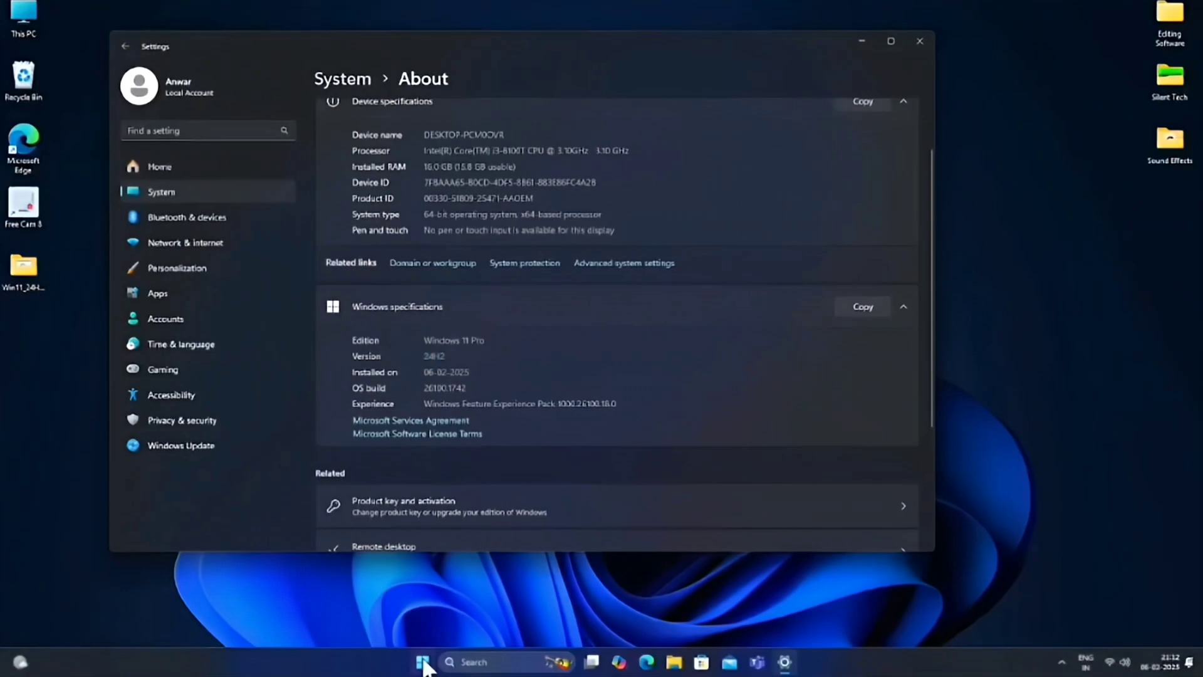
Run PC Health Check's Windows 11 requirements check and check for Windows updates
left_click(423, 662)
type("pc health check")
left_click(656, 429)
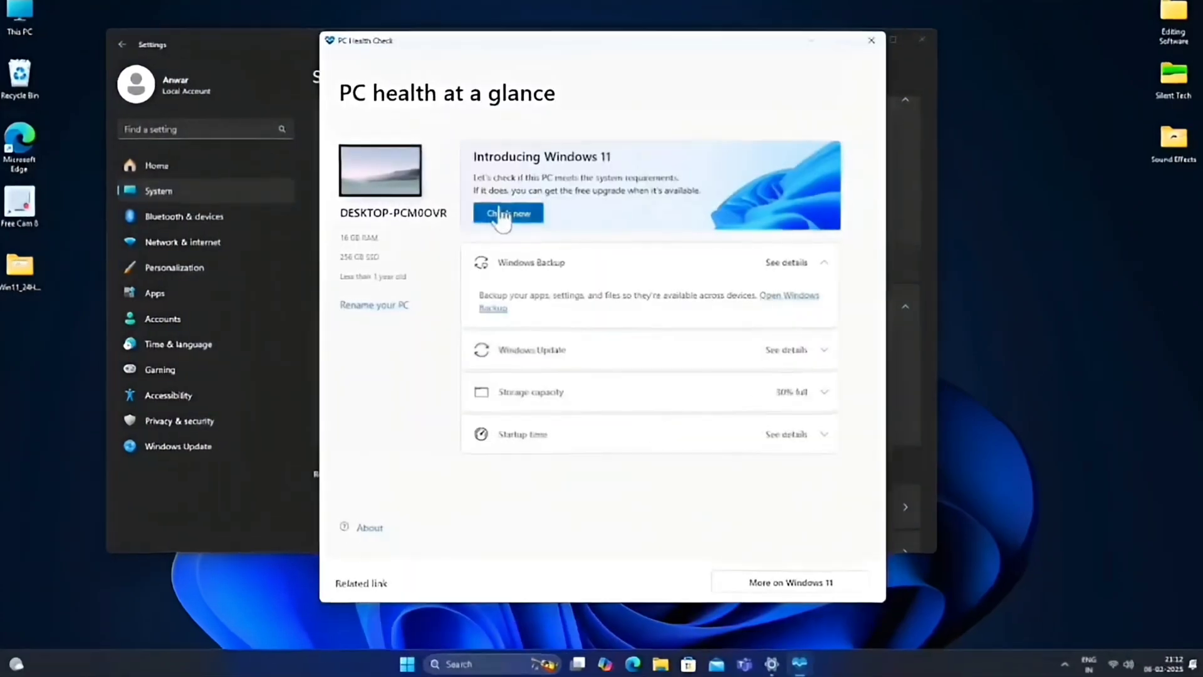
left_click(500, 209)
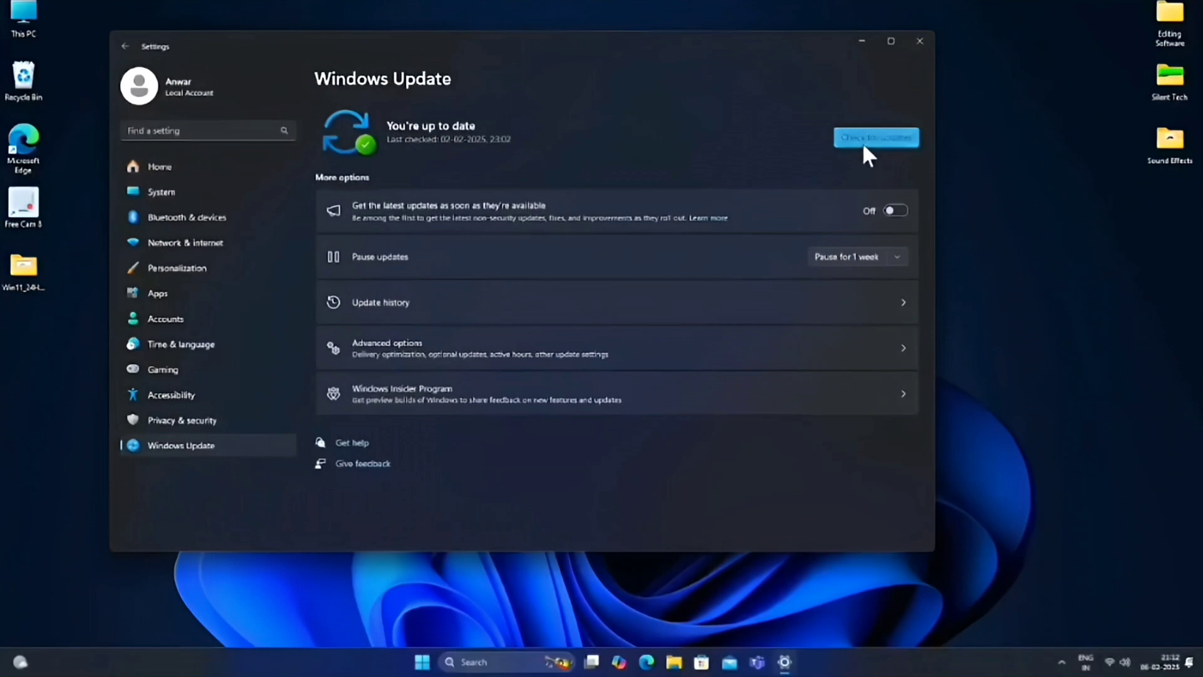
left_click(865, 147)
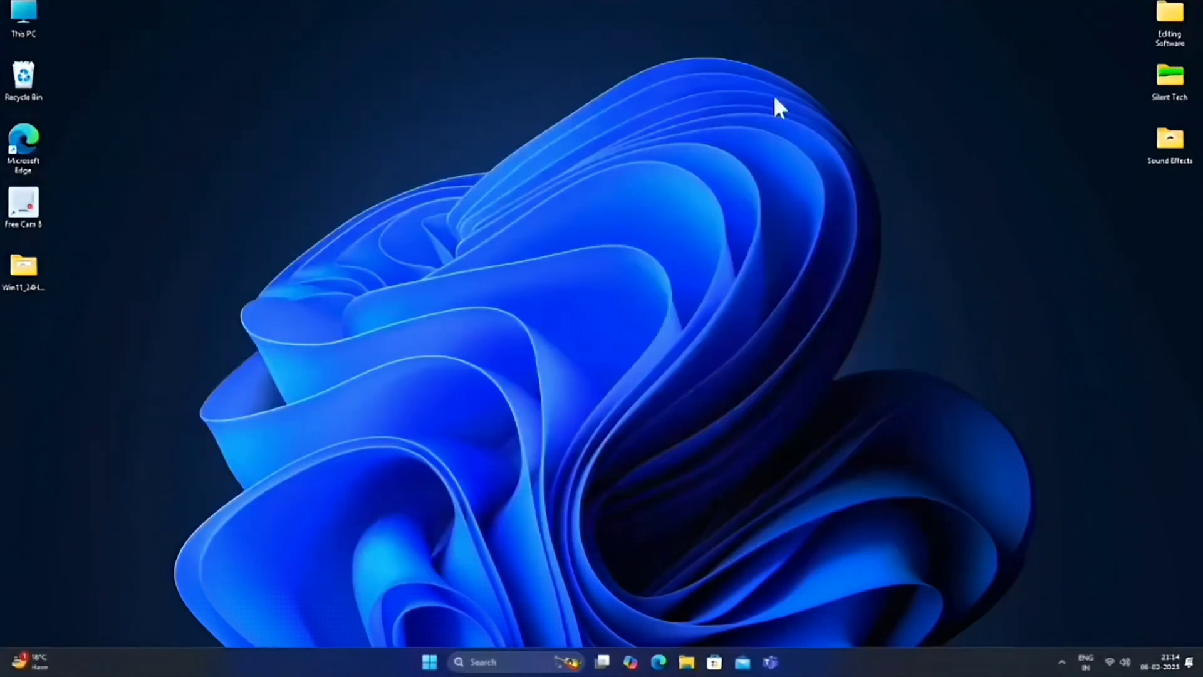
double_click(24, 18)
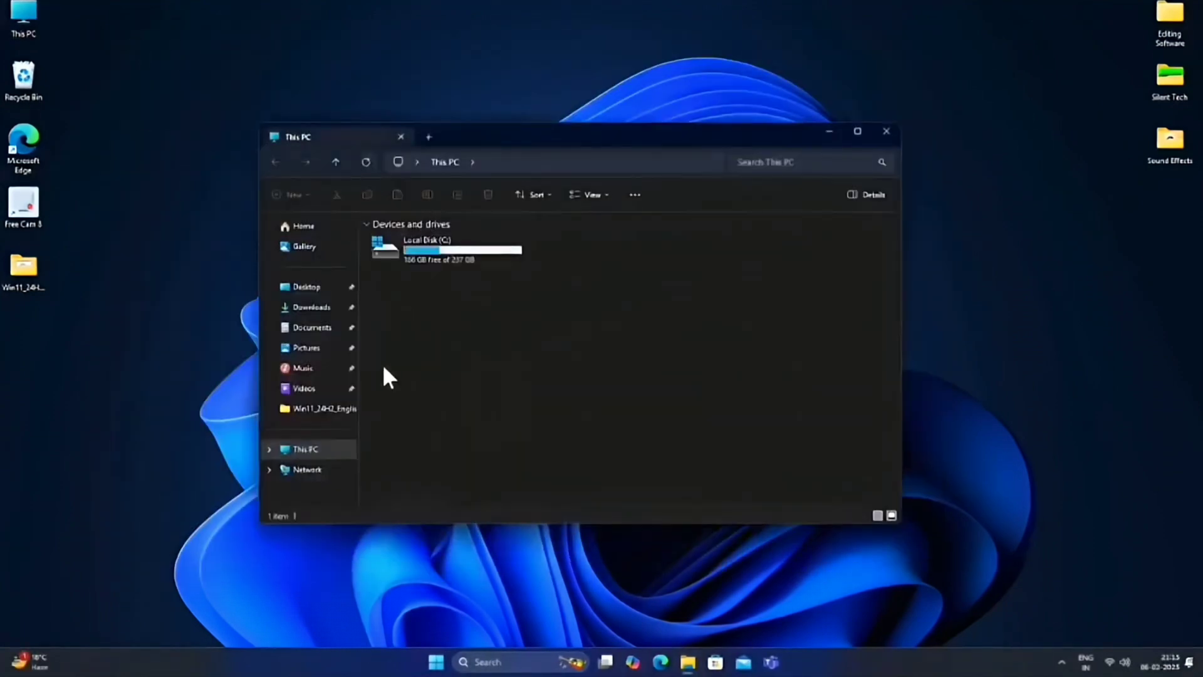
left_click(310, 307)
left_click(891, 515)
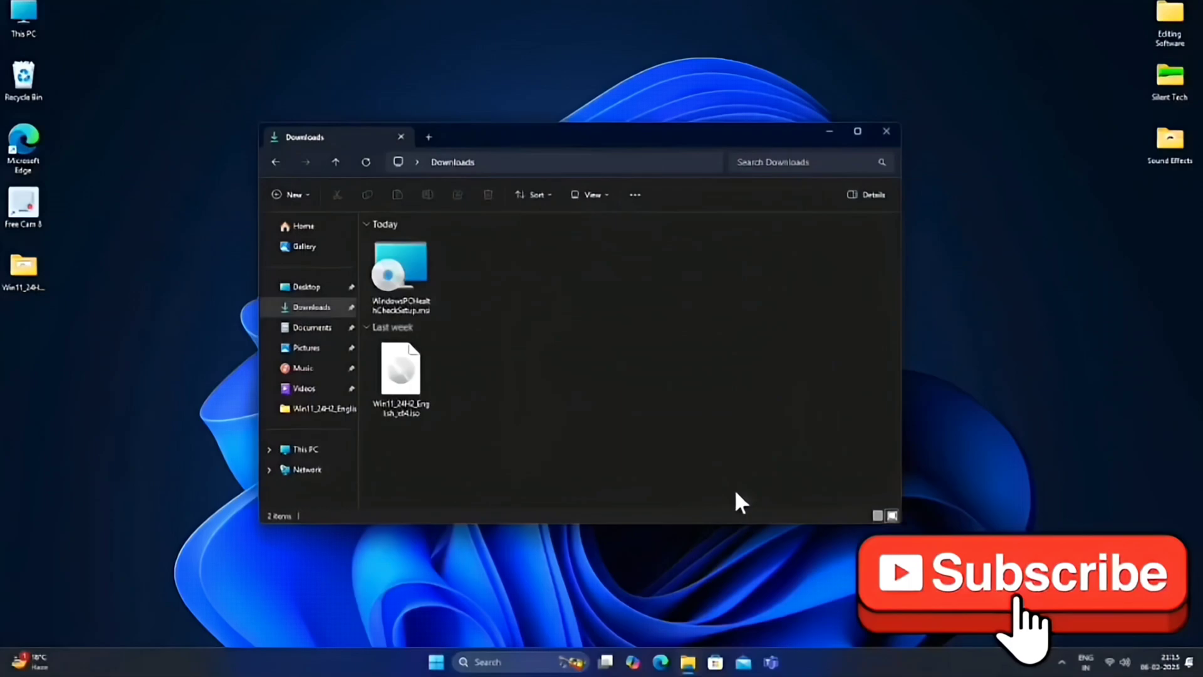
left_click(888, 134)
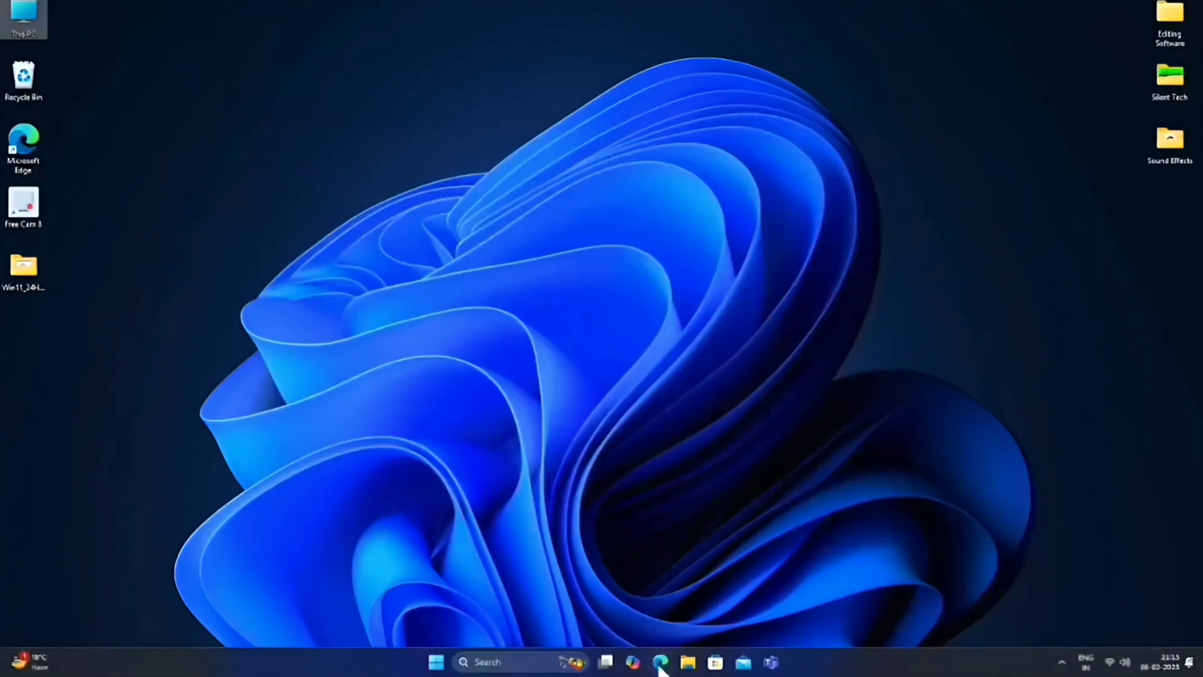